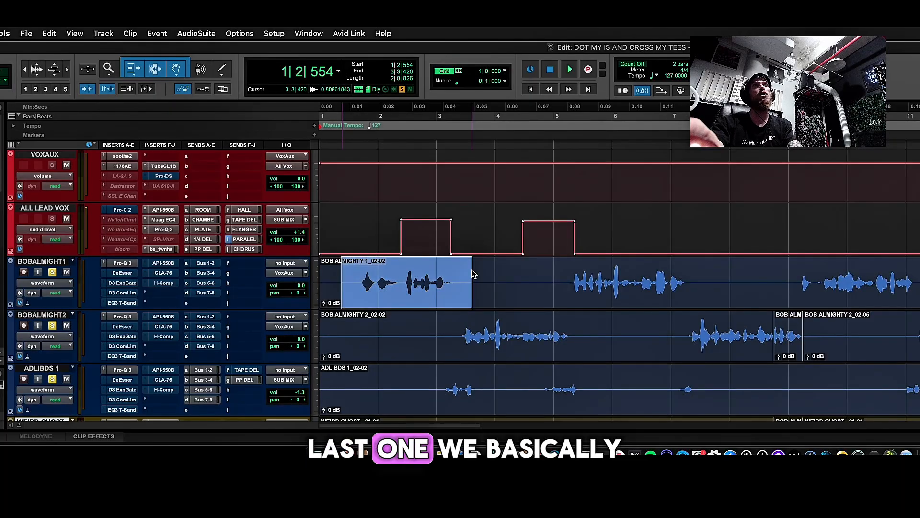
- Select the second vocal phrase on the BOBALMIGHT1 track, from about bar 3 to bar 7
drag(456, 283, 717, 288)
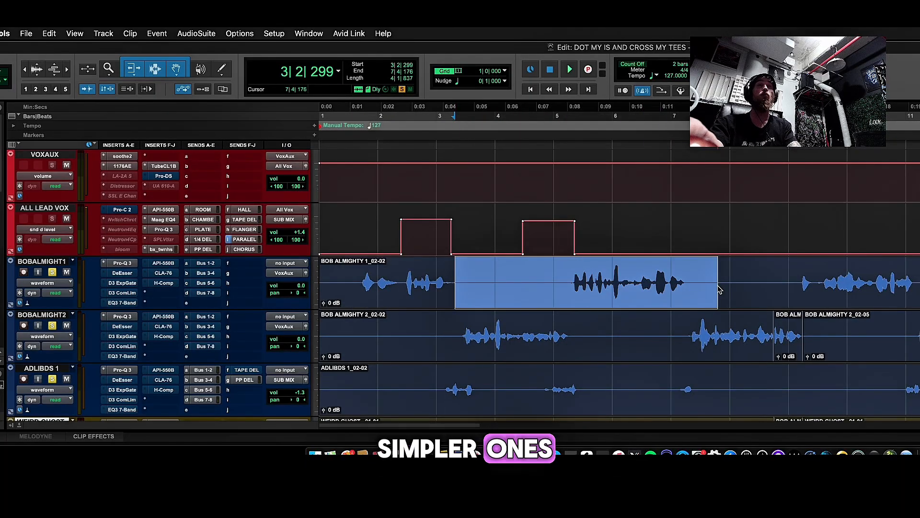
key(r)
key(r)
scroll(293, 271, up, 2)
scroll(293, 270, down, 2)
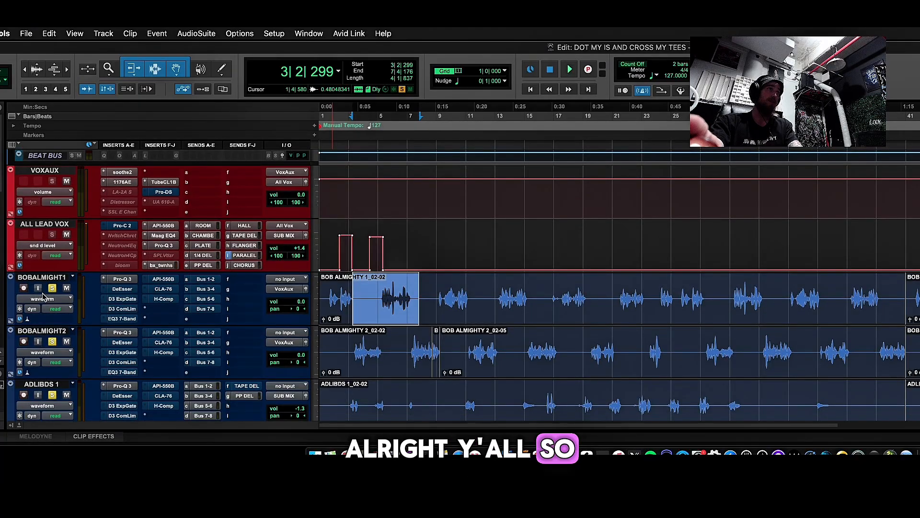
- Select the BOBALMIGHT1 track with all its audio and cycle its view from waveform through volume trim and mute, back to waveform
click(42, 278)
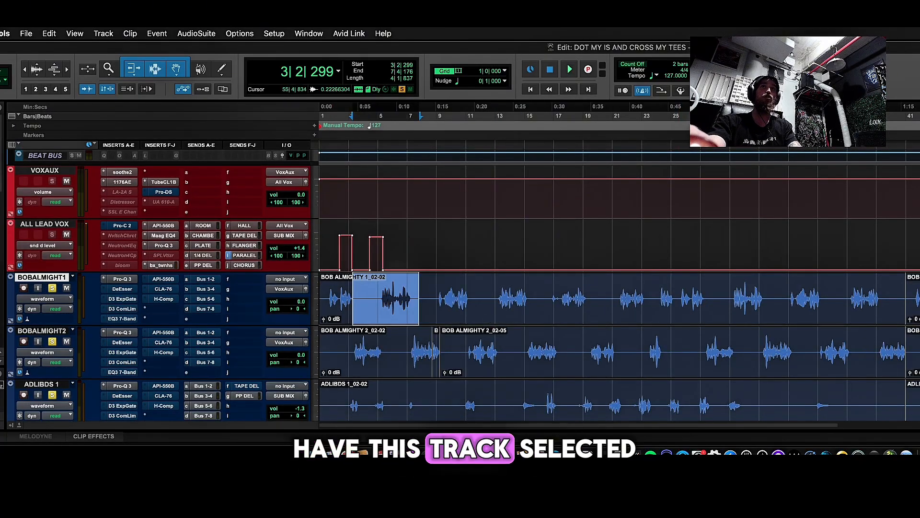
drag(919, 298, 213, 322)
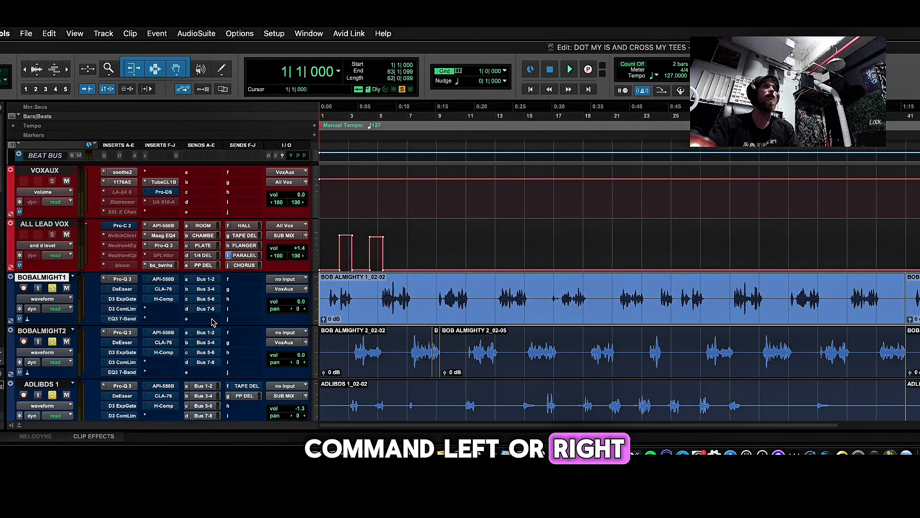
key(ctrl+super+Left)
key(ctrl+super+Right)
key(ctrl+super+Right)
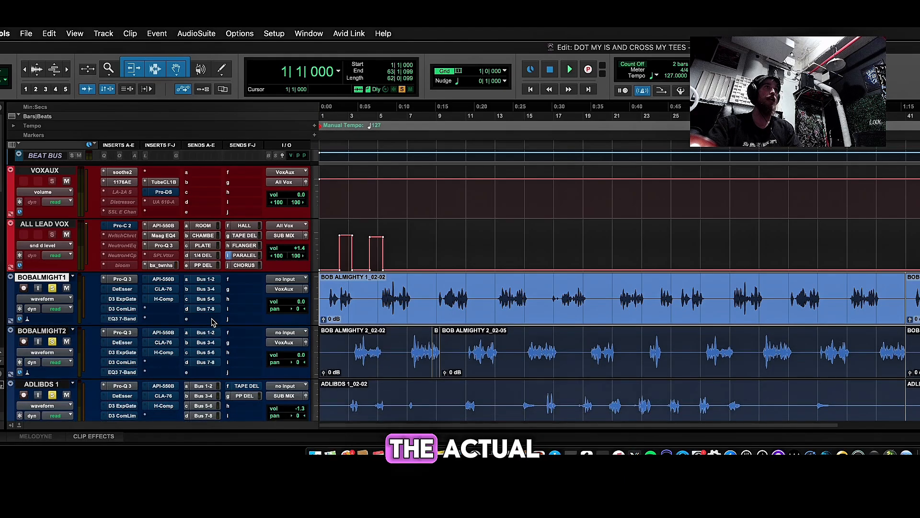
key(ctrl+super+Left)
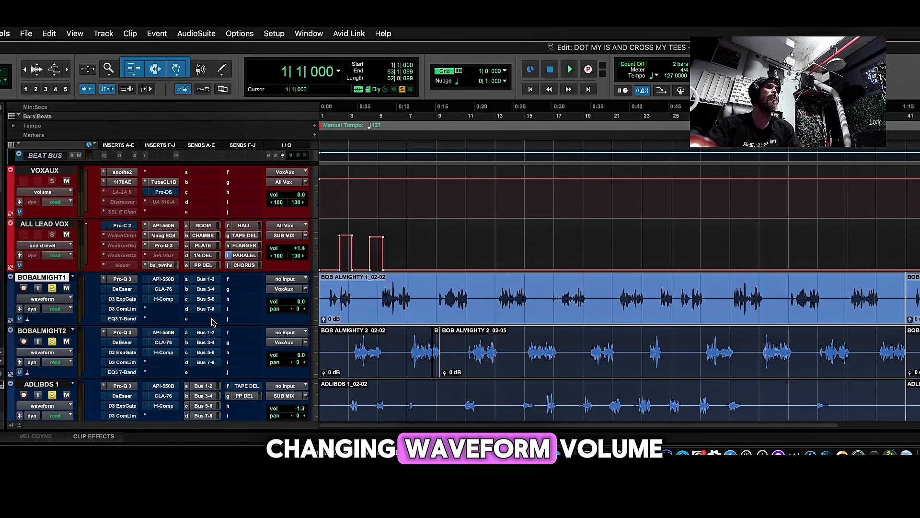
key(ctrl+super+Right)
key(ctrl+super+Right)
key(ctrl+super+Right)
key(ctrl+super+Right)
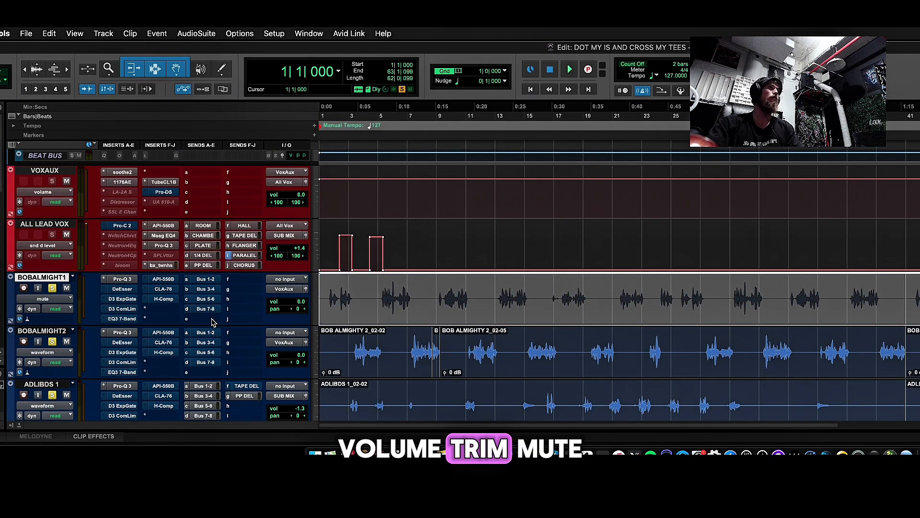
key(ctrl+super+Left)
key(ctrl+super+Left)
key(ctrl+super+Left)
key(ctrl+super+Left)
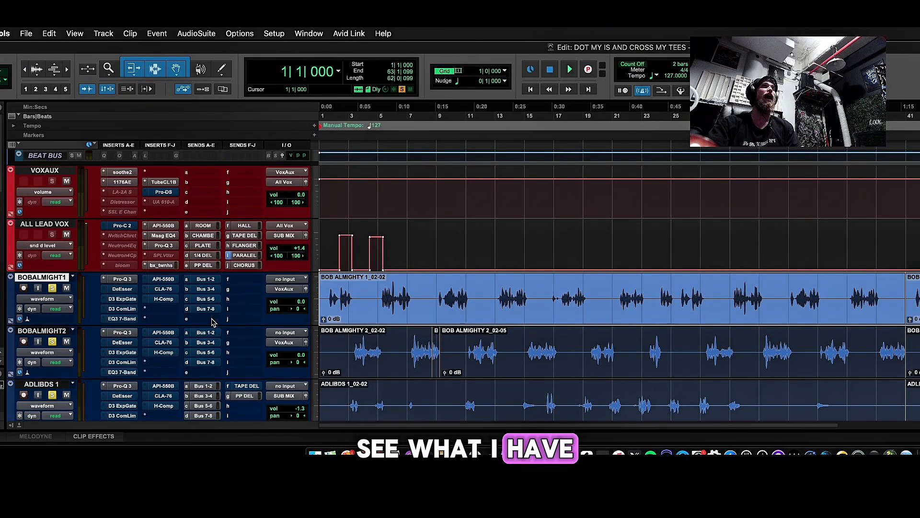
- Cycle the BOBALMIGHT1 track view backwards through playlists, pan, send A mute and send A level trim
key(ctrl+super+Left)
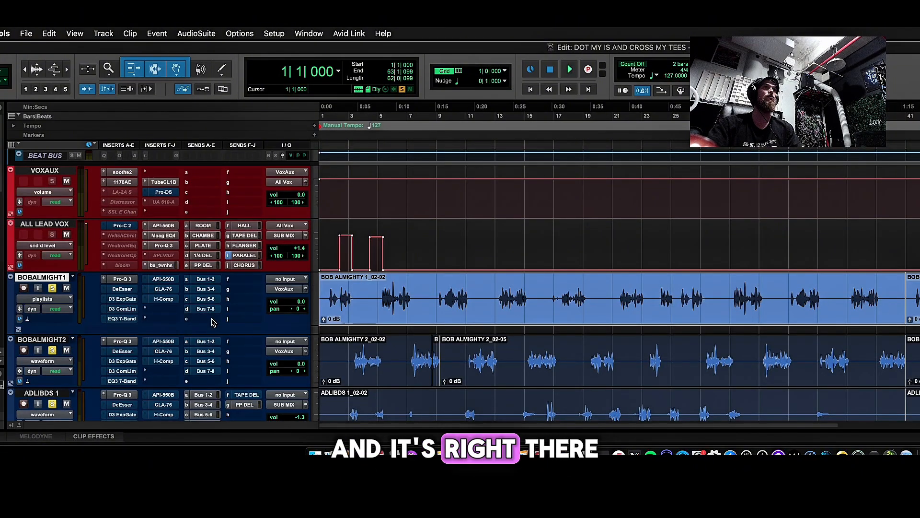
key(ctrl+super+Left)
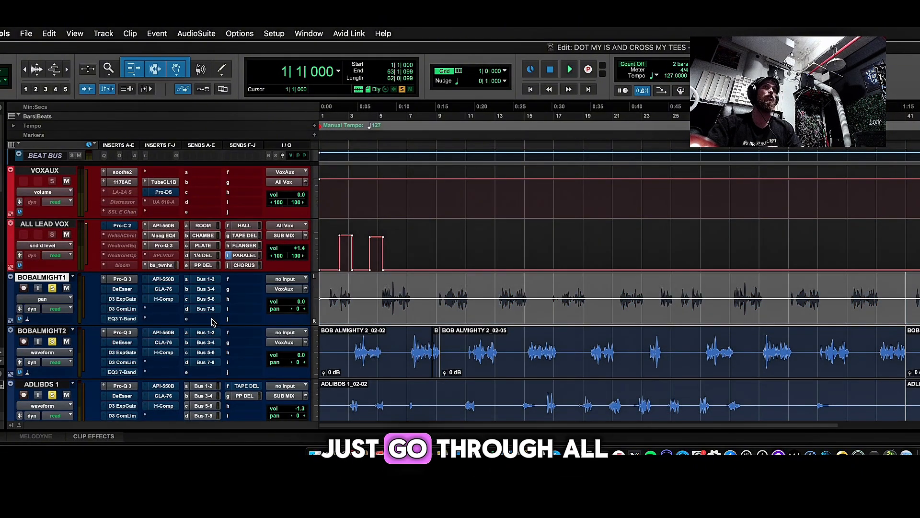
key(ctrl+super+Left)
key(ctrl+super+Left)
key(ctrl+super+Left)
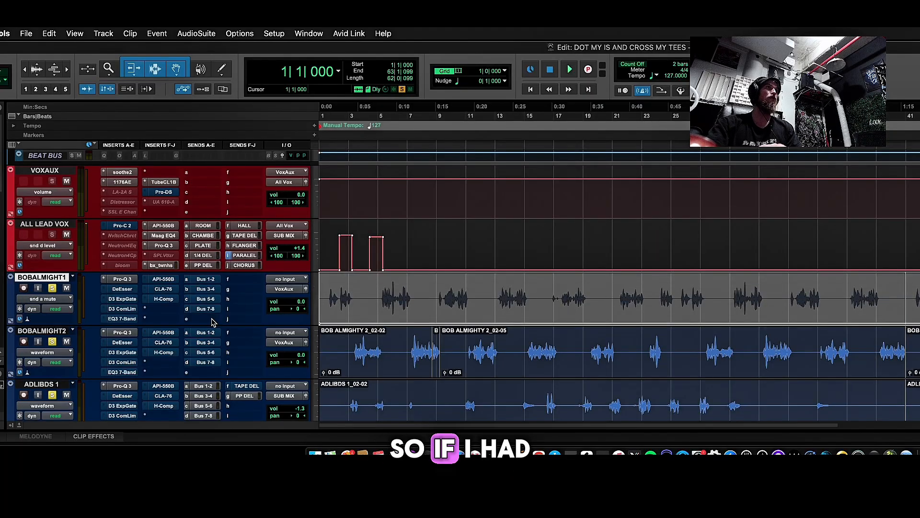
key(ctrl+super+Left)
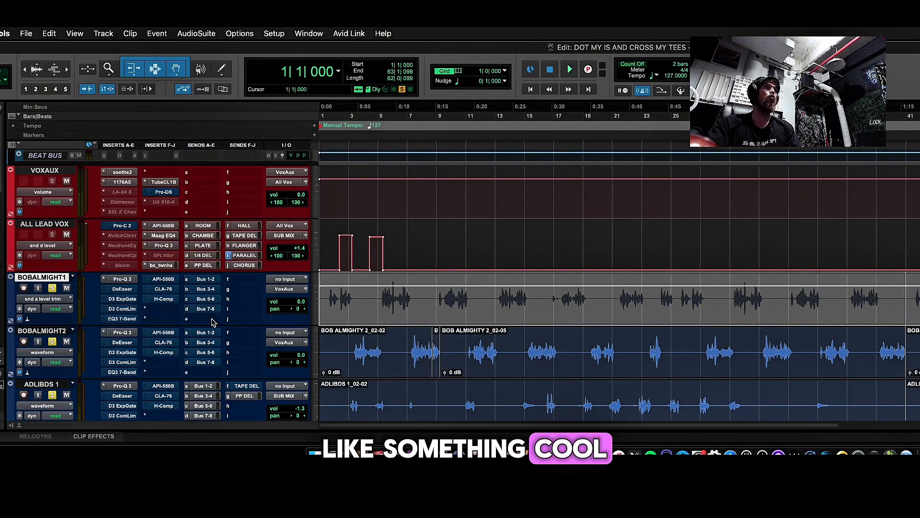
key(ctrl+super+Left)
- Cycle the BOBALMIGHT1 track view through send A pan, pan and mute, ending on volume trim
key(ctrl+super+Right)
key(ctrl+super+Right)
key(ctrl+super+Right)
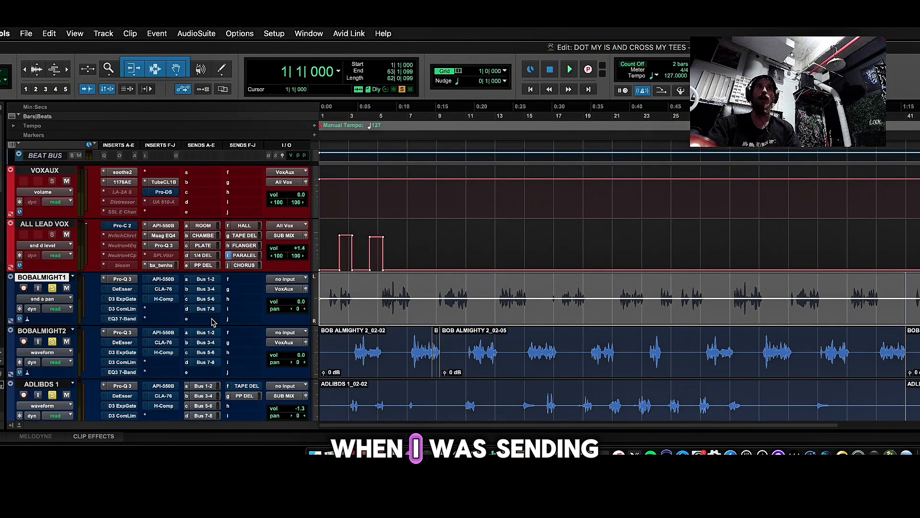
key(ctrl+super+Left)
key(ctrl+super+Left)
key(ctrl+super+Left)
key(ctrl+super+Left)
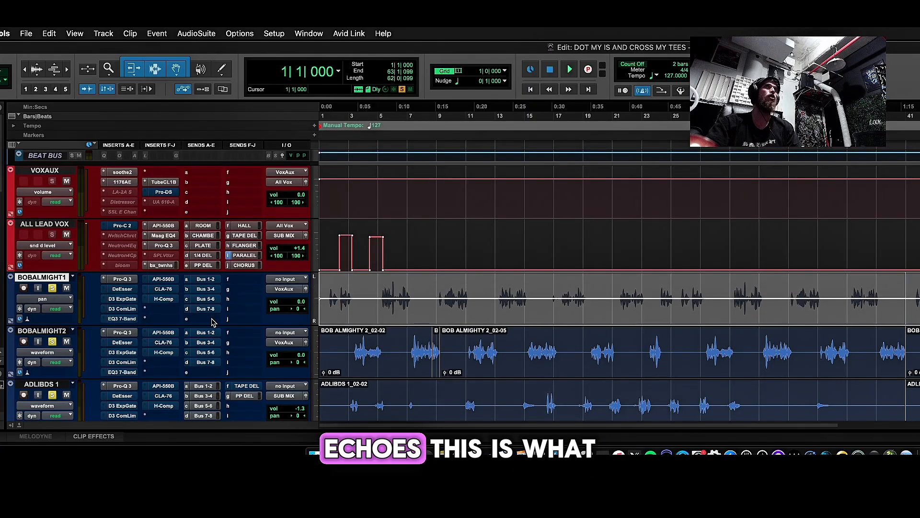
key(ctrl+super+Left)
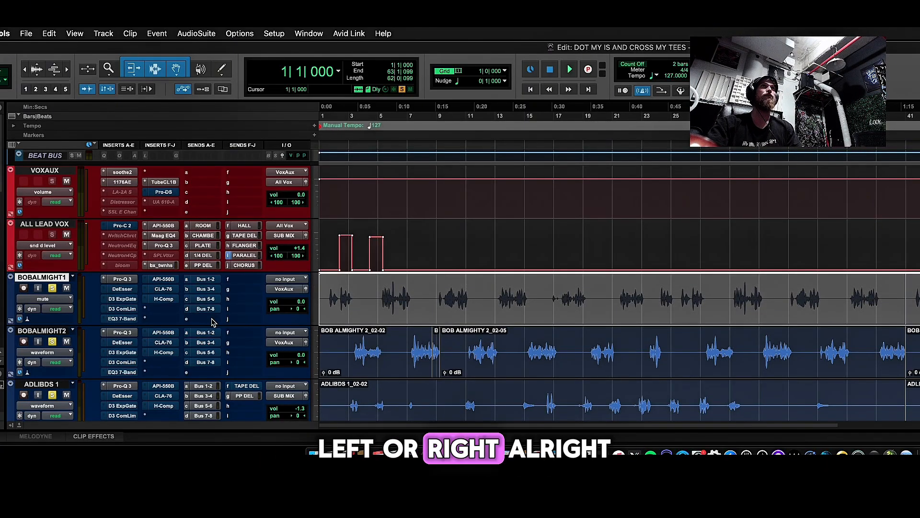
key(ctrl+super+Left)
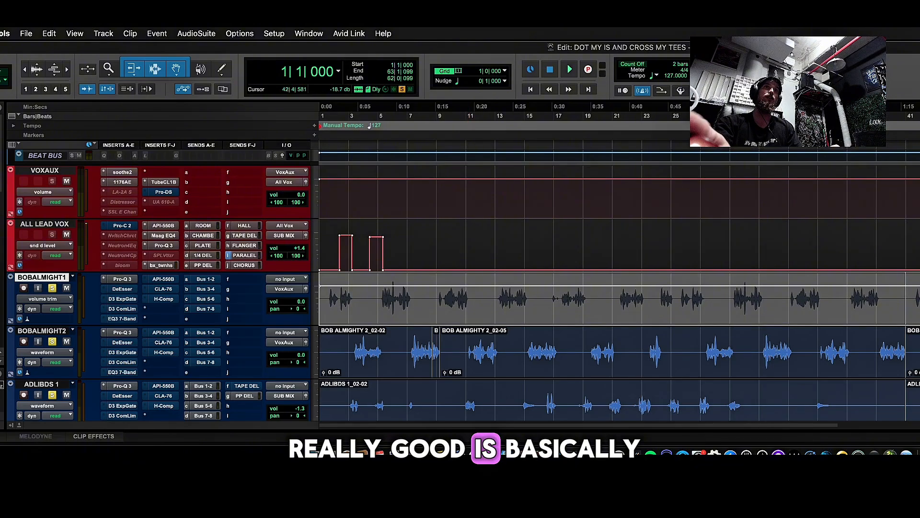
- Select the BOBALMIGHT1 track from about bar 60 back to the session start
click(903, 305)
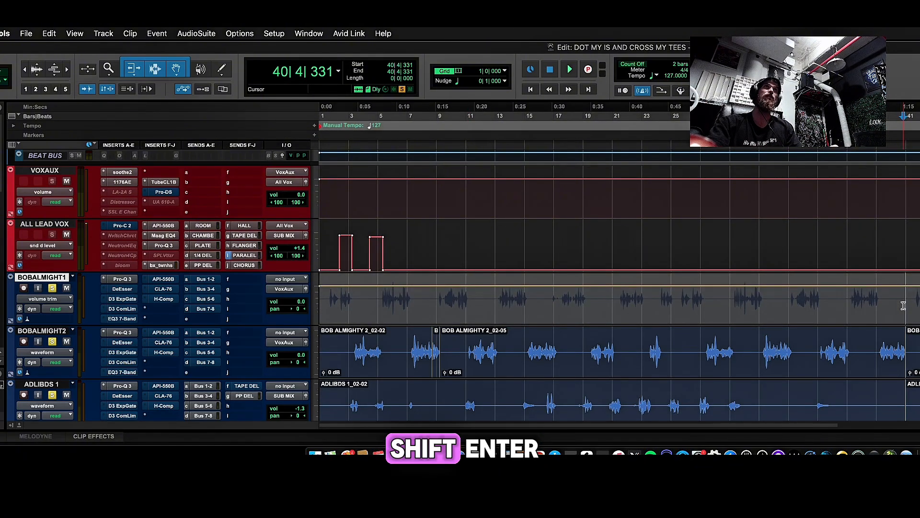
key(shift+Return)
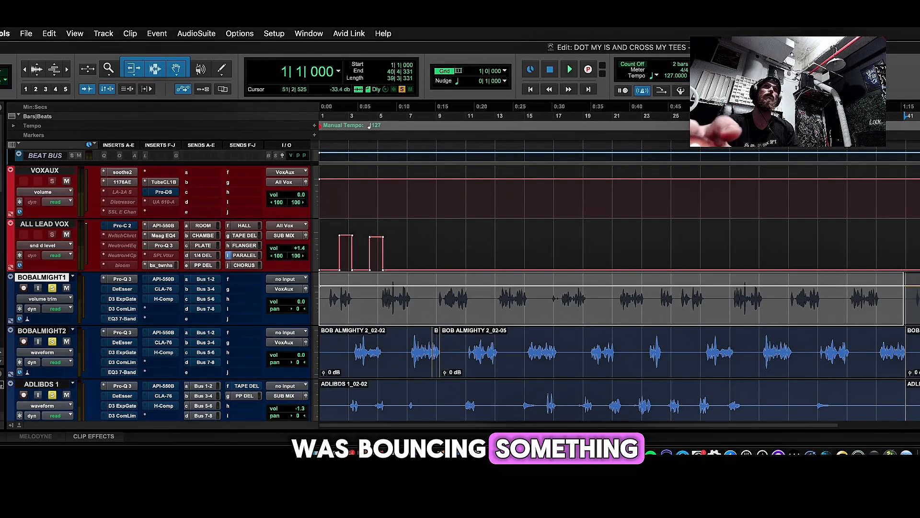
click(918, 290)
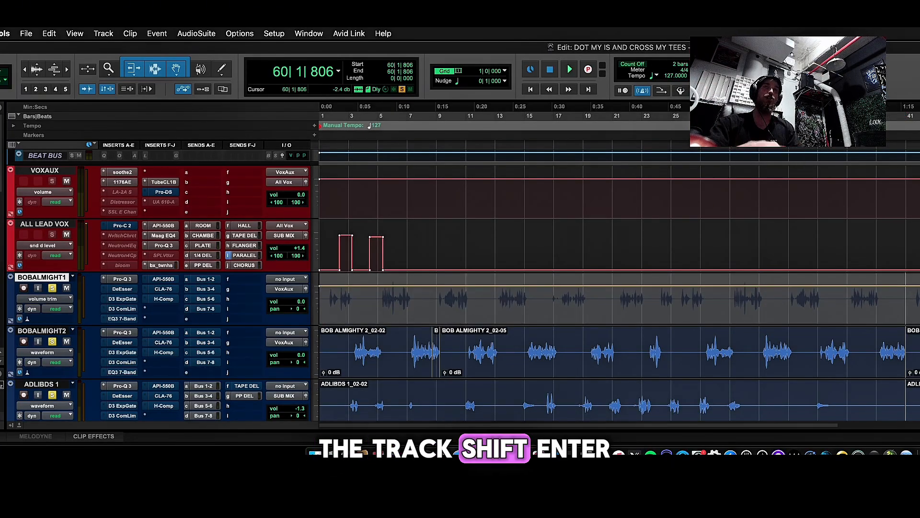
key(shift+Return)
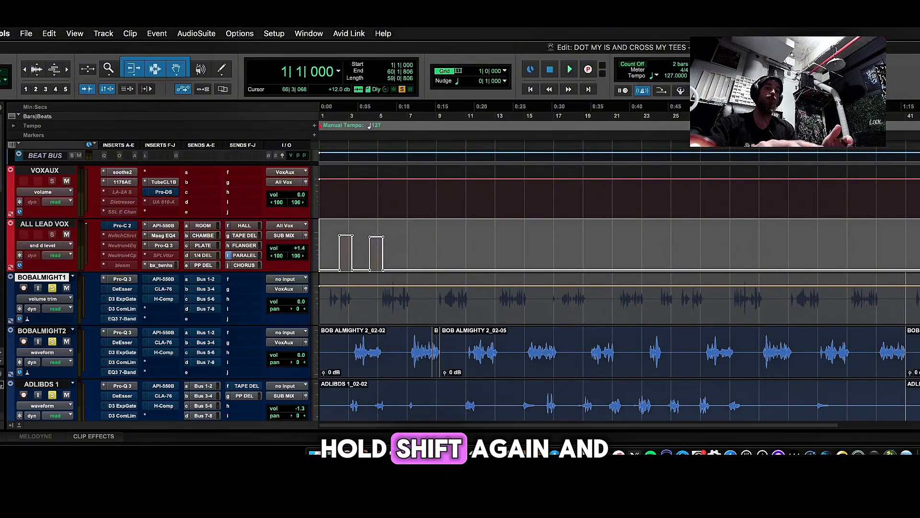
- Extend the edit selection from the ALL LEAD VOX track down through the tracks below to HOOK BG
key(shift+semicolon)
key(shift+semicolon)
key(shift+semicolon)
key(shift+semicolon)
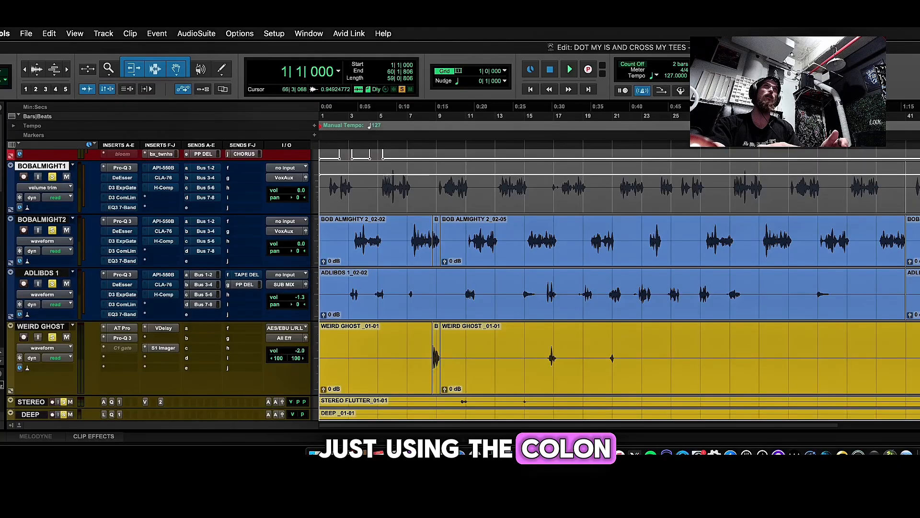
key(shift+semicolon)
key(shift+semicolon)
key(shift+semicolon)
key(shift+semicolon)
key(shift+semicolon)
key(shift+semicolon)
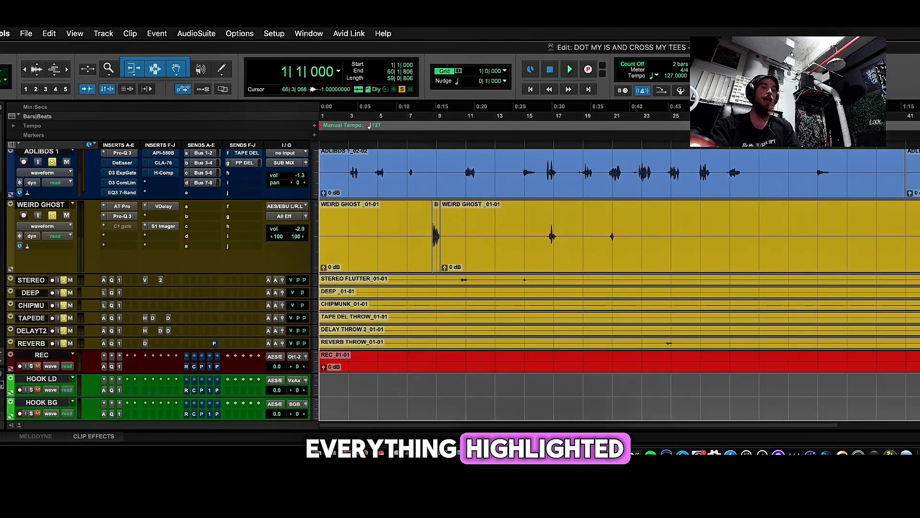
- Open the Create Group dialog, cancel it, and clear the selection by placing the cursor around bar 62
key(super+g)
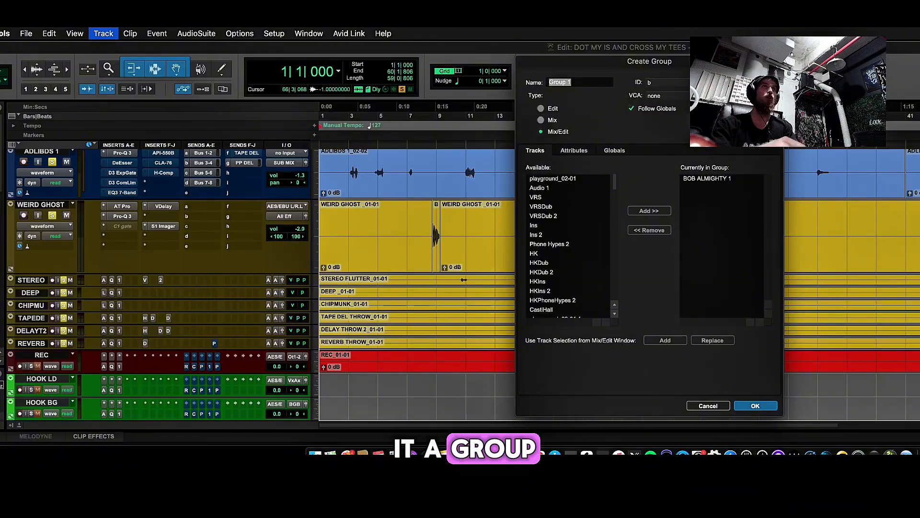
click(701, 406)
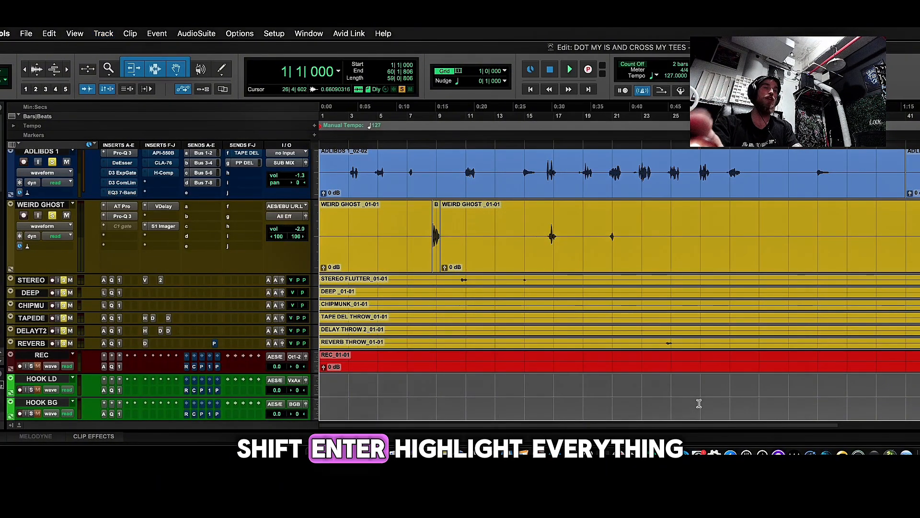
scroll(699, 405, up, 5)
click(917, 288)
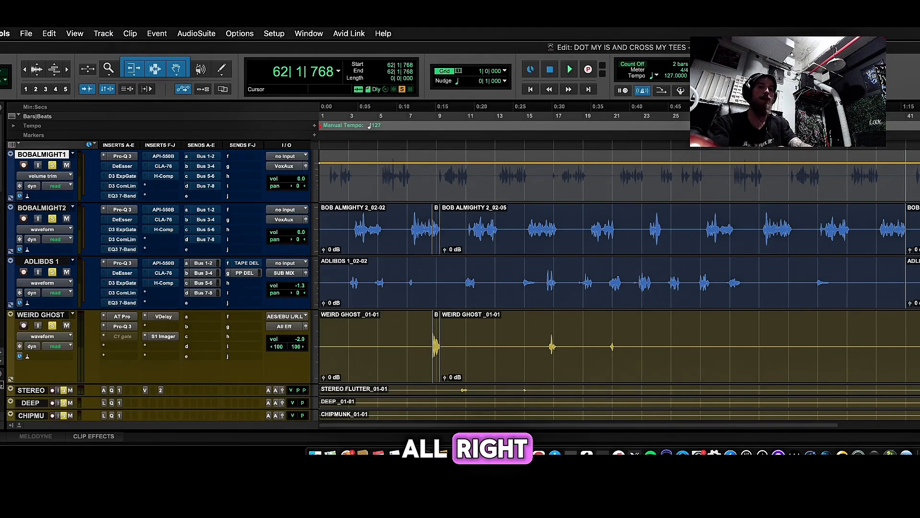
- Select the ADLIBDS 1 passage from about bar 9 to bar 32 and consolidate it into one clip
click(659, 240)
shift+click(661, 243)
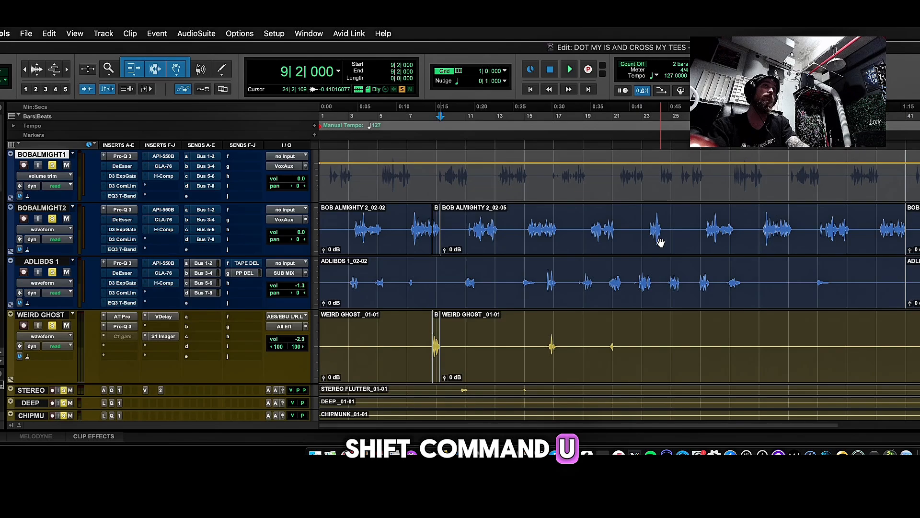
click(660, 243)
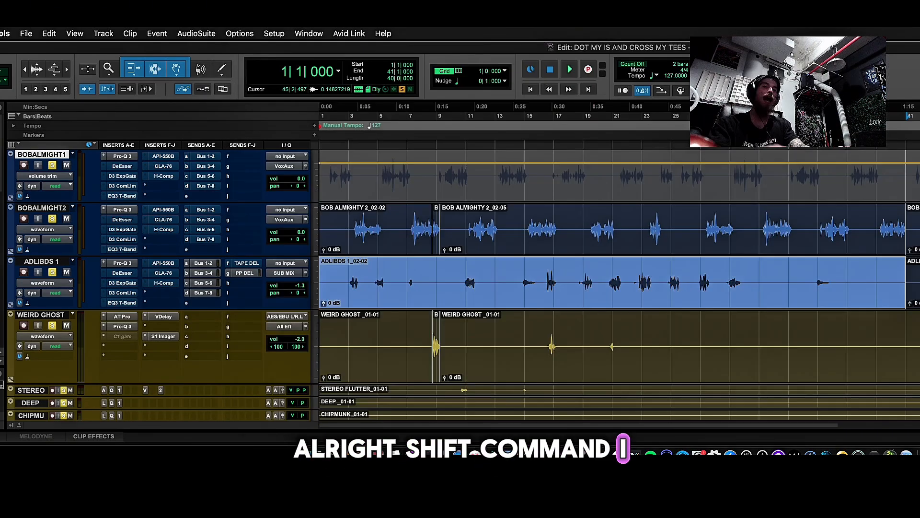
key(shift+super+i)
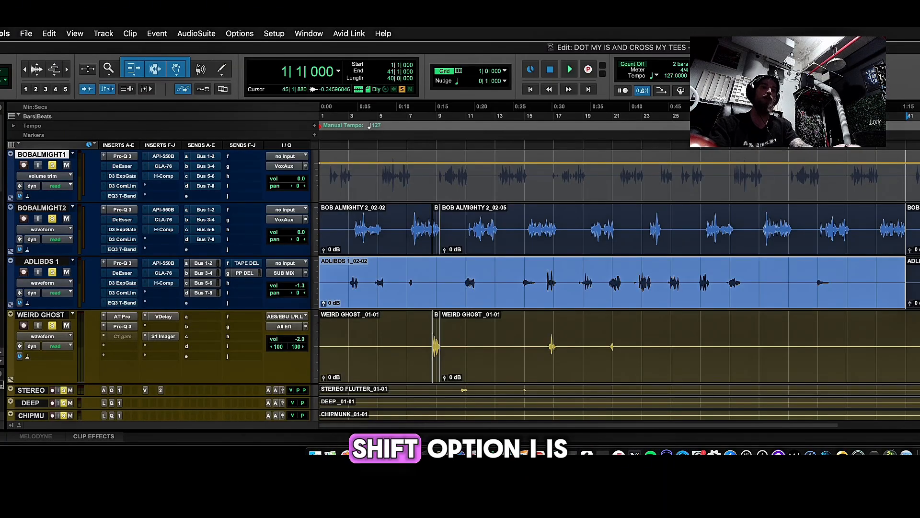
key(shift+alt+i)
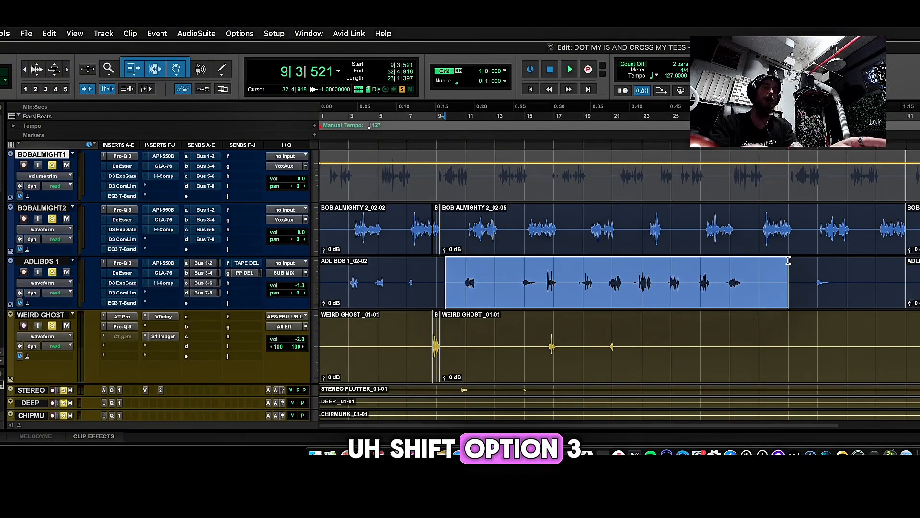
key(shift+alt+3)
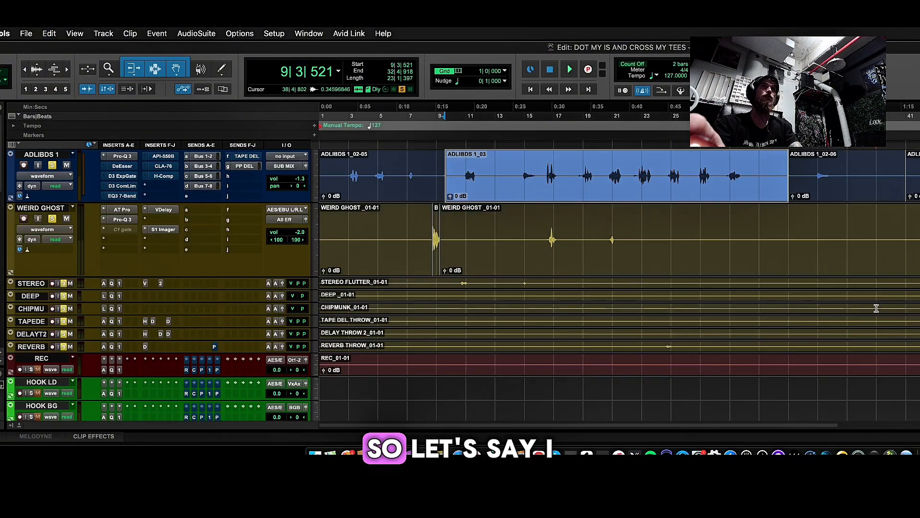
- Select the WEIRD GHOST through HOOK LD tracks from the session start to about bar 134 and consolidate each into one clip
key(r)
key(r)
drag(808, 222, 319, 390)
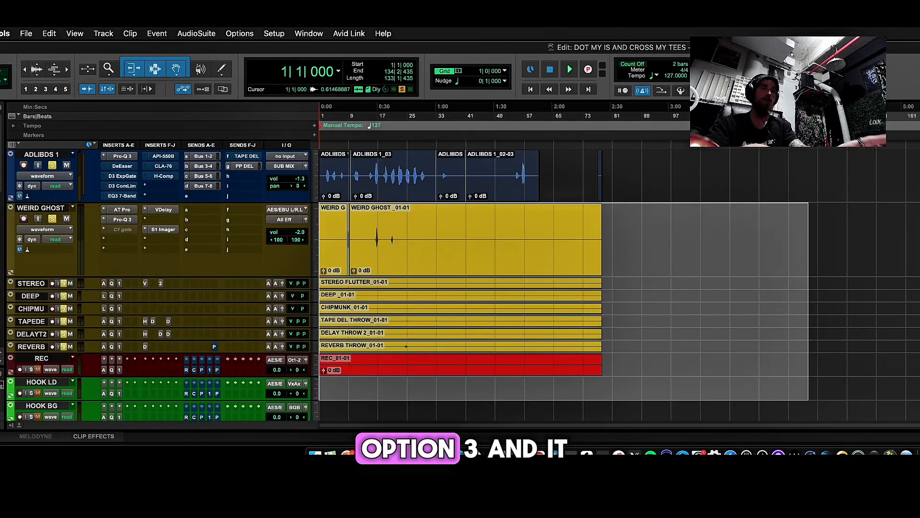
key(shift+alt+3)
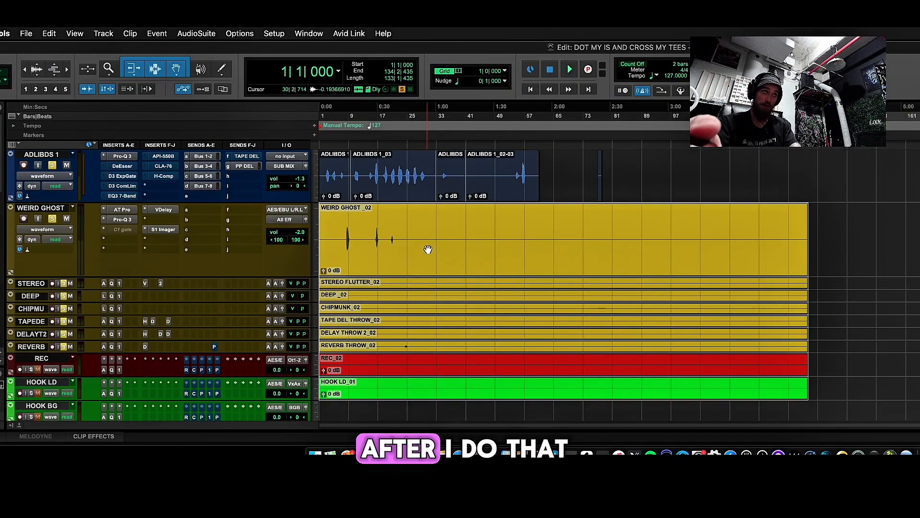
- Rename the consolidated WEIRD GHOST clip and its disk file as DDD
double_click(429, 245)
text(DDD)
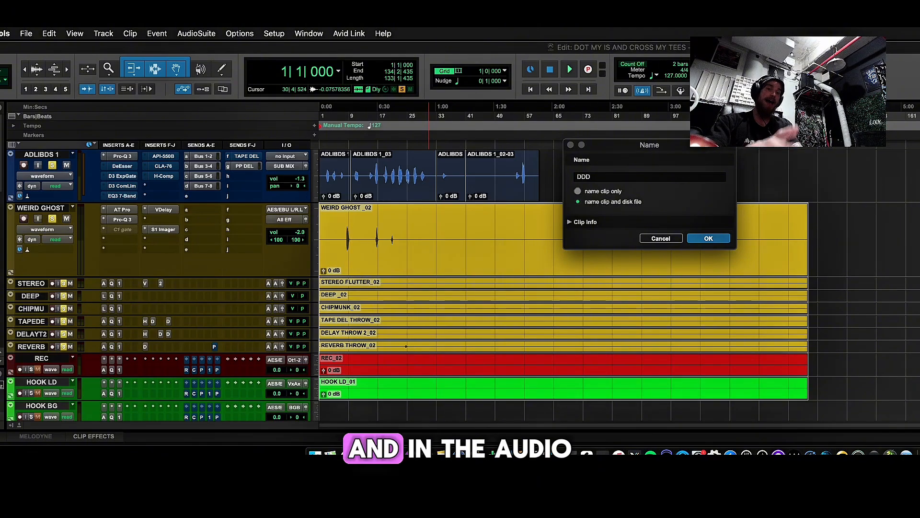
key(Return)
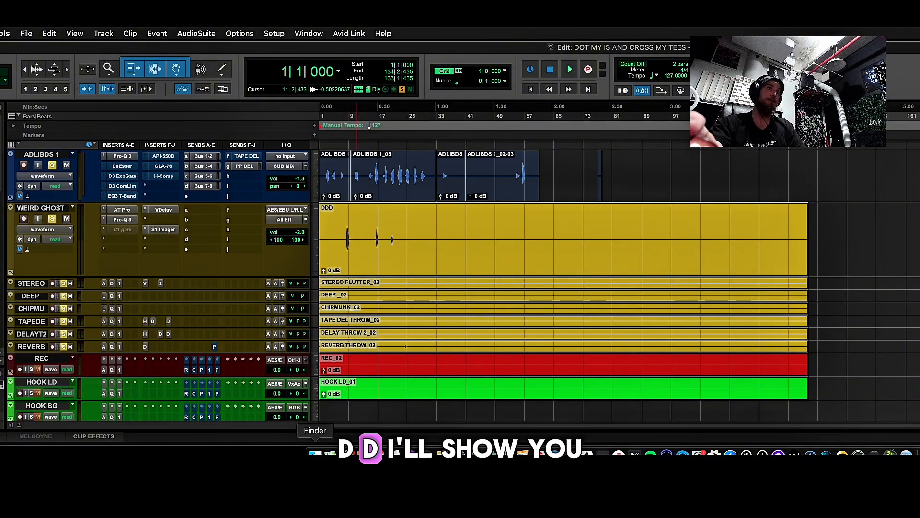
- Switch to Finder and locate DDD.wav in the Audio Files folder of the DOT MY IS AND CROSS MY TEES mixing session
click(315, 453)
scroll(514, 213, down, 3)
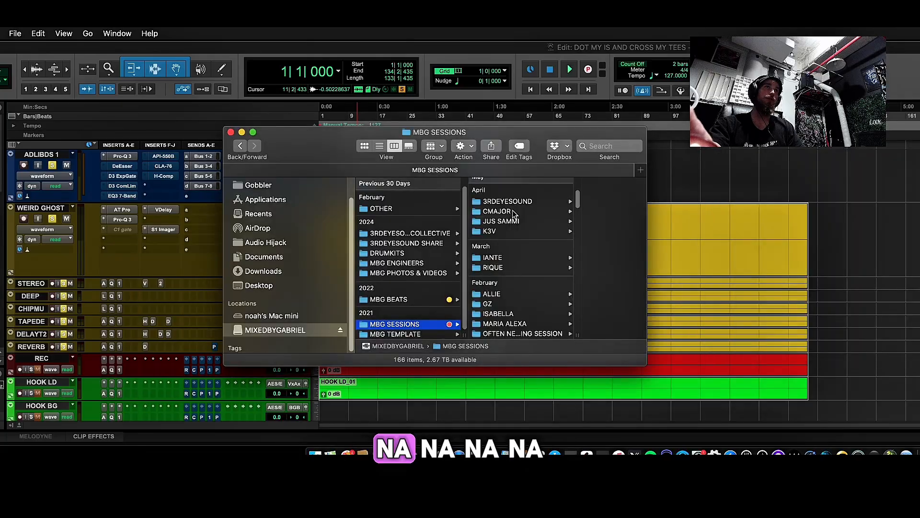
scroll(514, 214, down, 5)
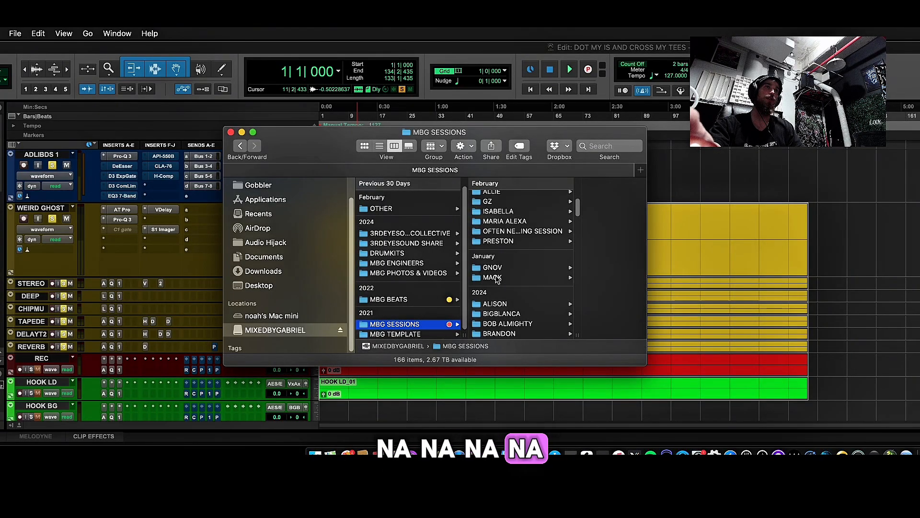
scroll(497, 280, down, 3)
click(501, 258)
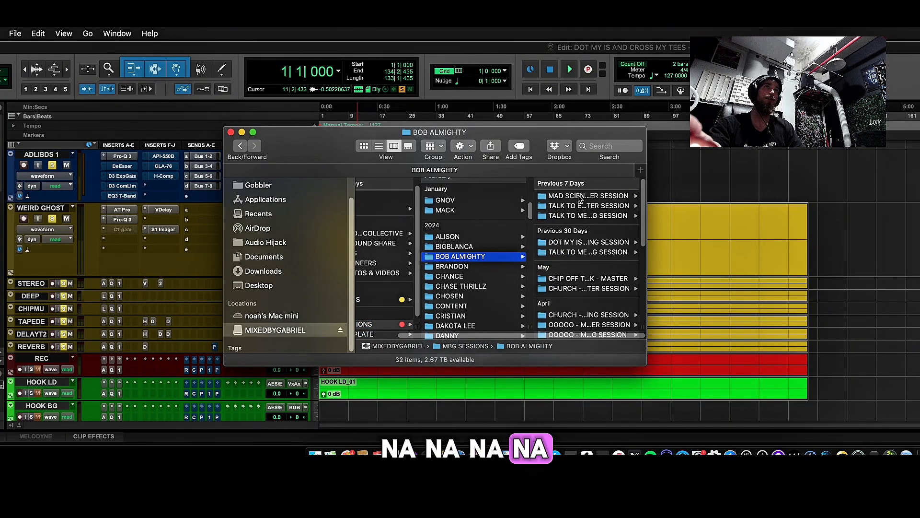
click(565, 242)
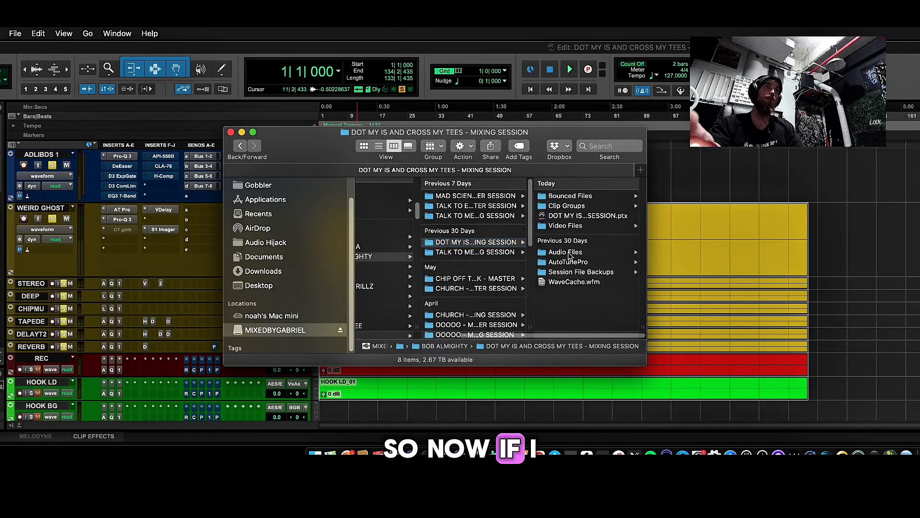
click(570, 254)
click(570, 217)
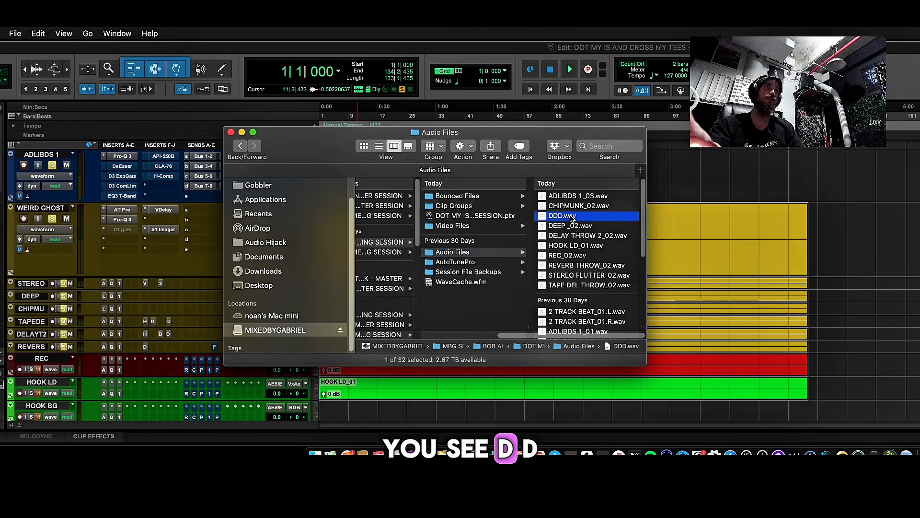
- Return to Pro Tools and look over the session from its first bars to past bar 130 and up to the REFF track
drag(332, 148, 855, 134)
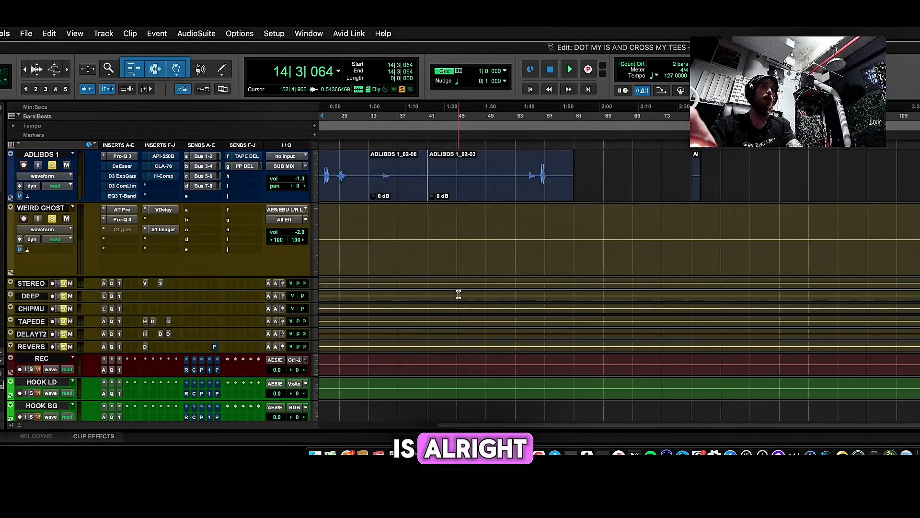
scroll(459, 295, left, 10)
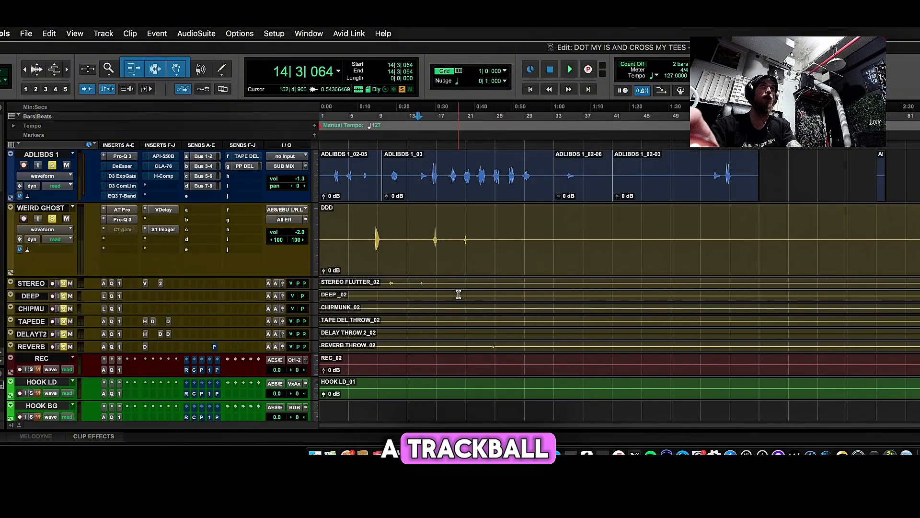
scroll(459, 294, right, 10)
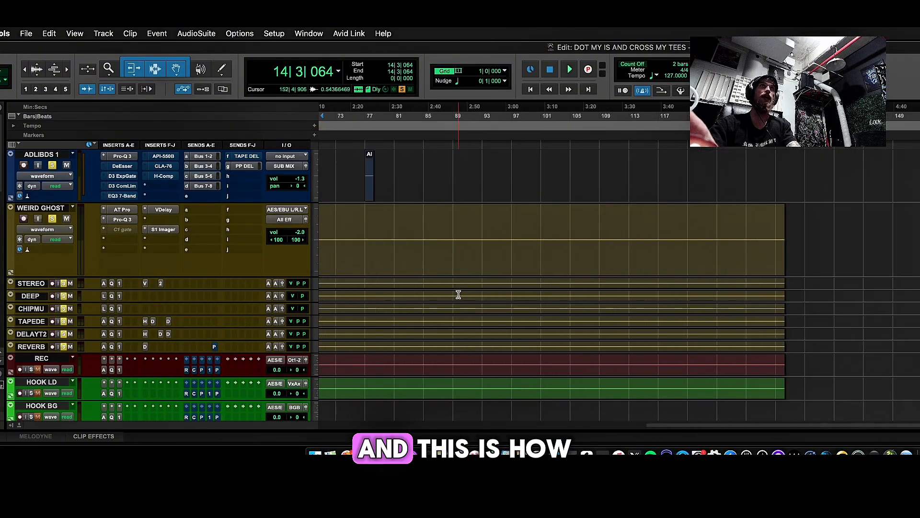
scroll(458, 294, left, 10)
scroll(458, 294, right, 10)
scroll(458, 294, left, 7)
scroll(458, 295, up, 2)
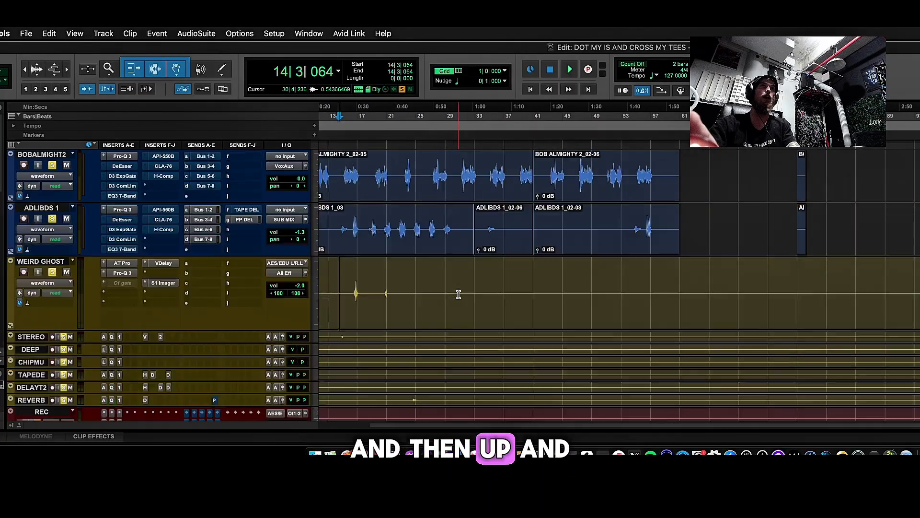
scroll(458, 294, down, 10)
scroll(459, 294, up, 10)
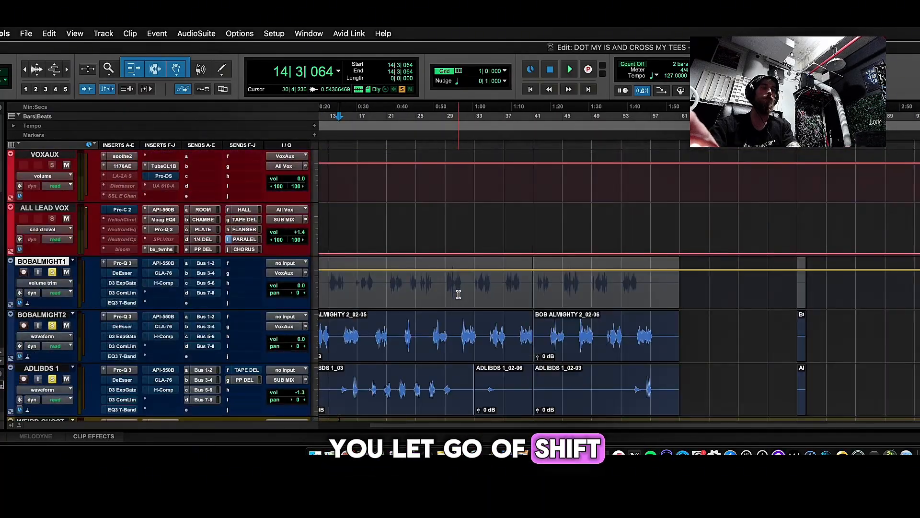
scroll(450, 297, down, 1)
scroll(427, 306, up, 3)
scroll(384, 318, up, 15)
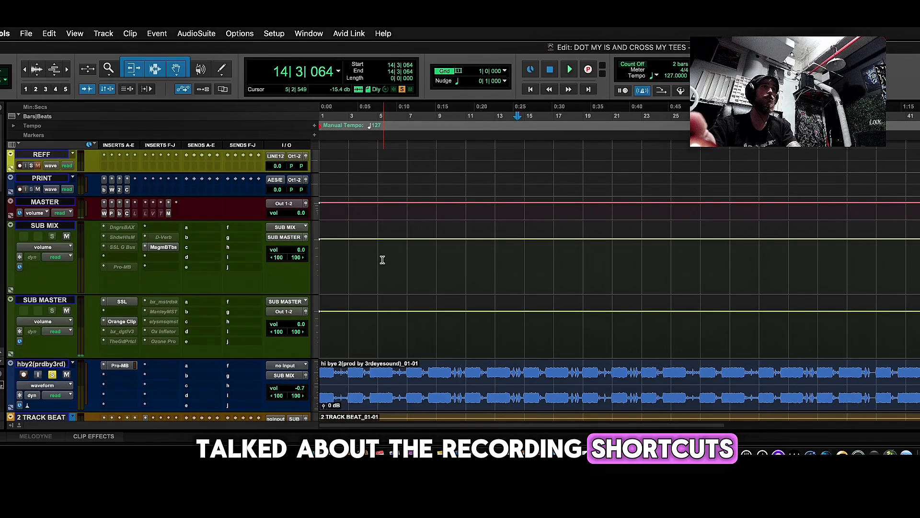
- Select the hby2 beat clip's passage from bar 6 beat 4 to bar 8 beat 1 and duplicate it directly after itself
click(382, 260)
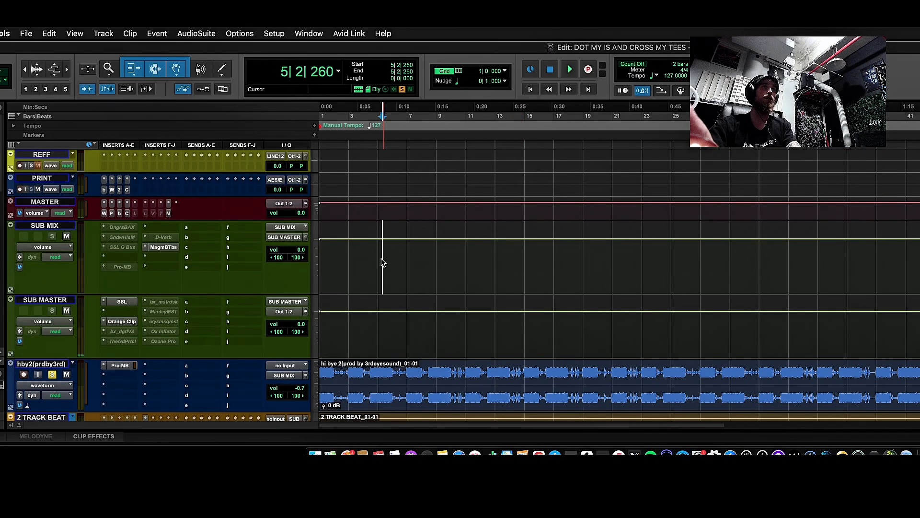
key(t)
scroll(382, 262, down, 2)
drag(493, 328, 531, 331)
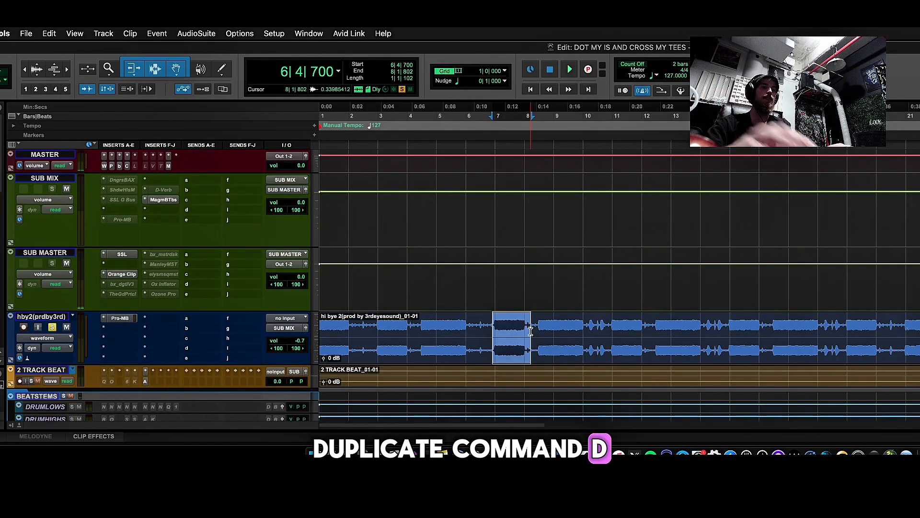
key(super+x)
key(super+v)
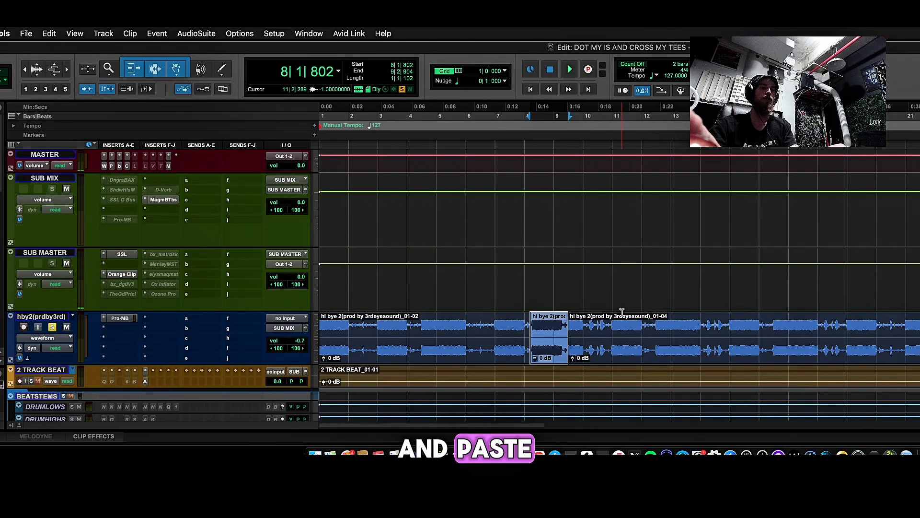
- Nudge the duplicated hby2 clip earlier in one-beat steps and return it to bar 8 beat 1
key(comma)
key(comma)
key(comma)
key(comma)
key(comma)
key(comma)
key(comma)
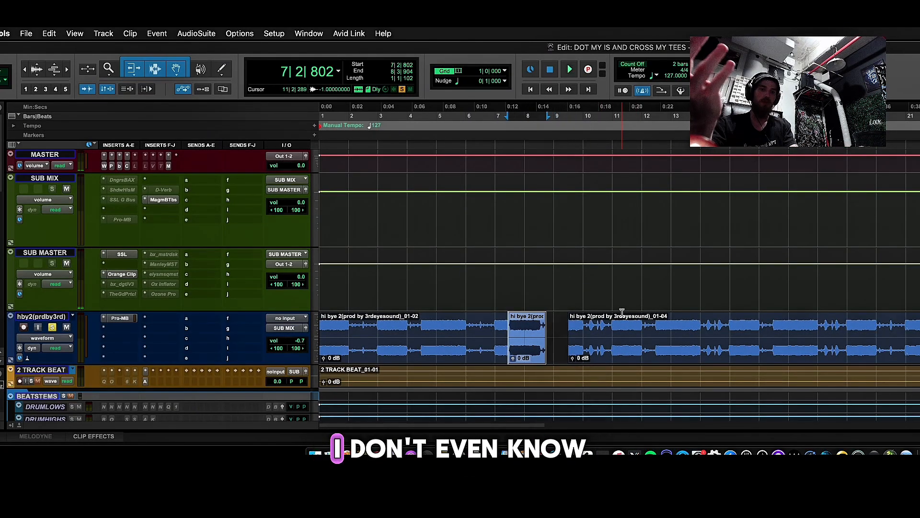
key(period)
key(period)
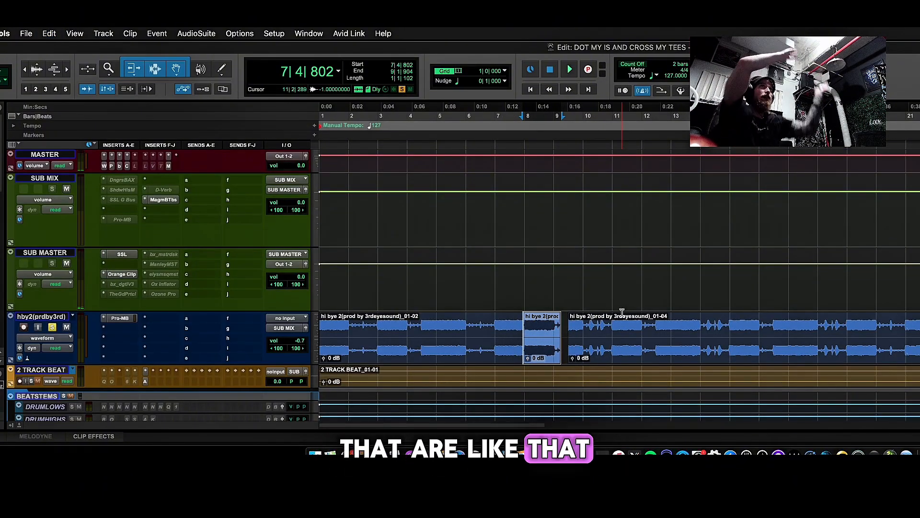
key(period)
click(384, 330)
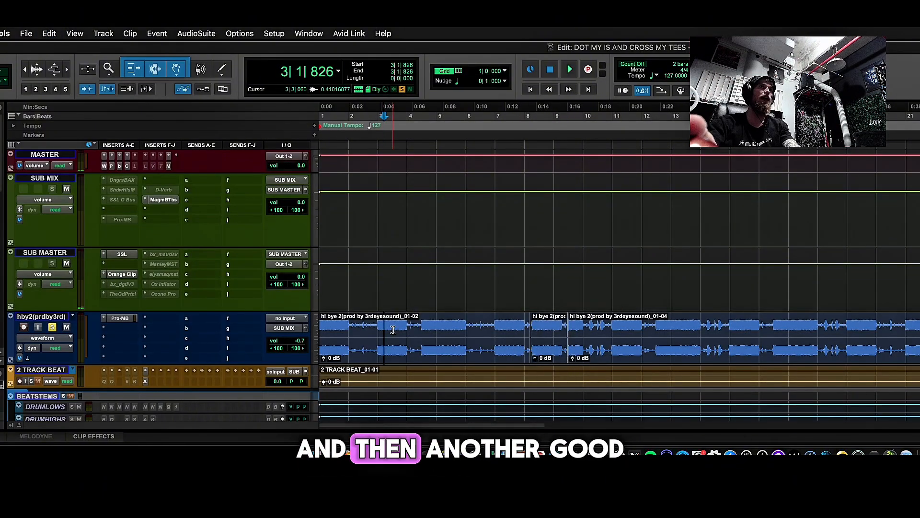
drag(392, 330, 501, 327)
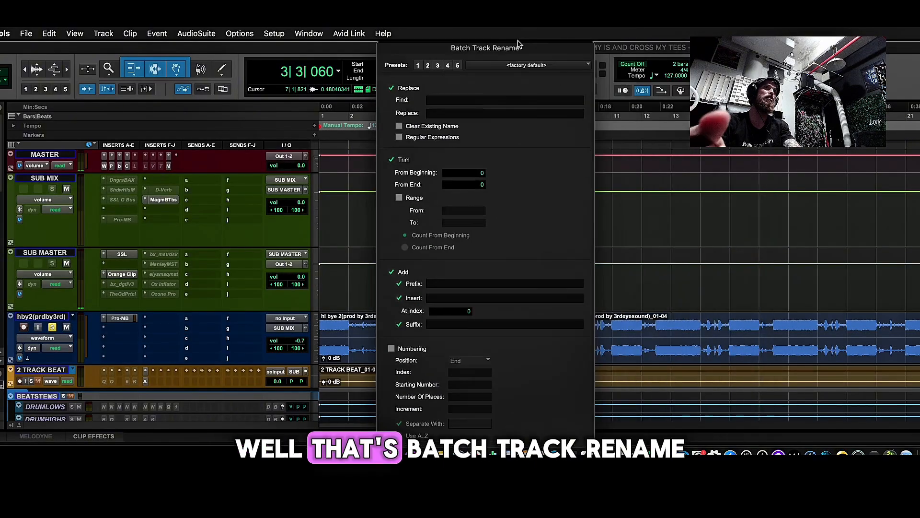
drag(520, 41, 709, 49)
key(Return)
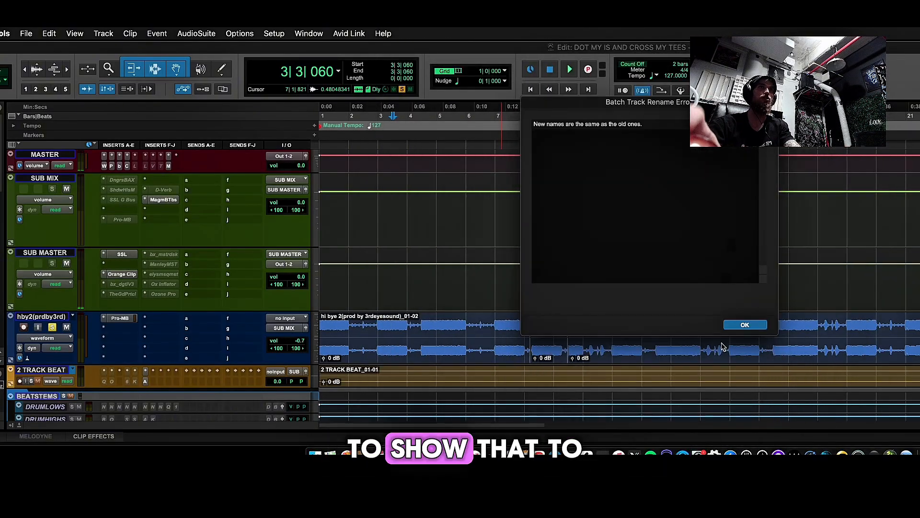
click(744, 326)
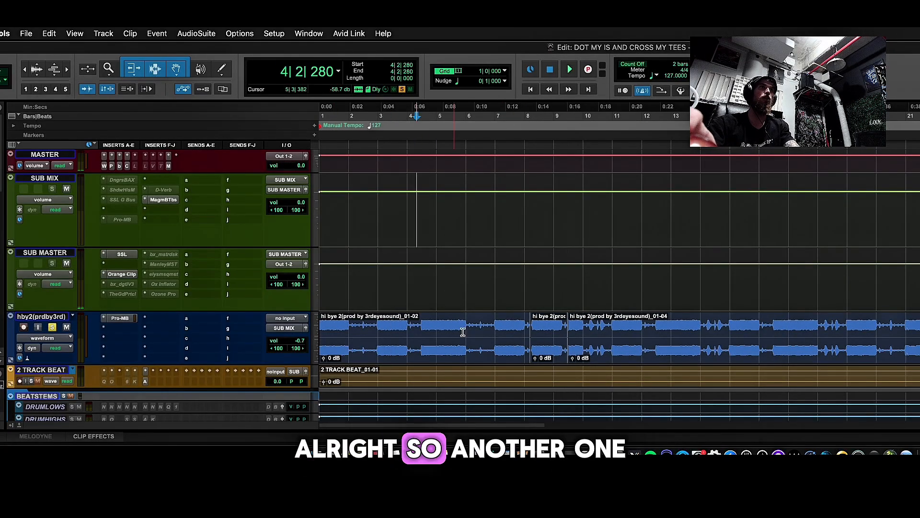
- Select the BOBALMIGHT1, BOBALMIGHT2 and ADLIBDS 1 tracks from the session start to about bar 63
click(408, 327)
key(r)
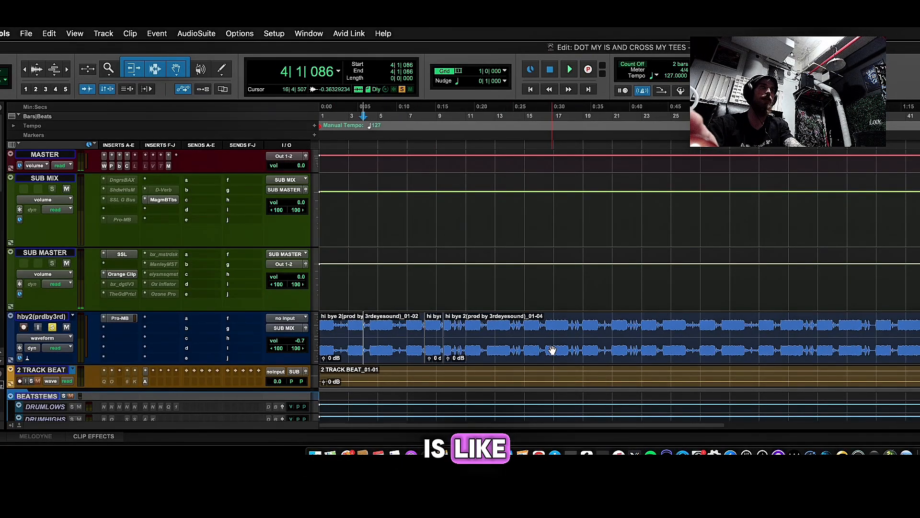
key(t)
key(t)
key(r)
key(r)
scroll(551, 351, down, 10)
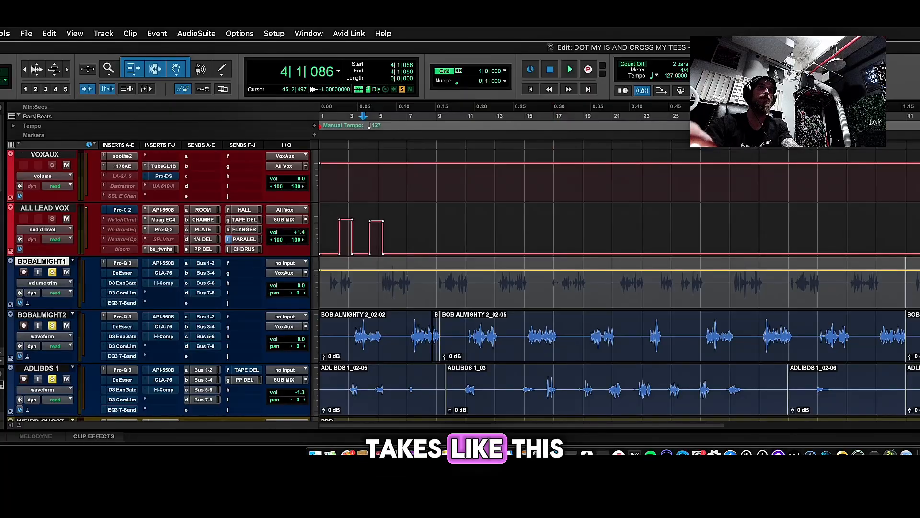
drag(919, 288, 146, 382)
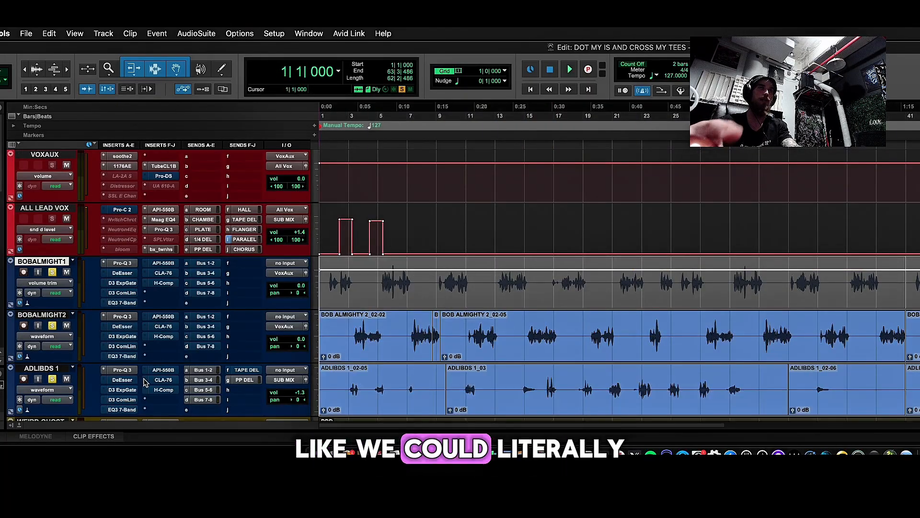
scroll(577, 380, down, 5)
scroll(577, 380, up, 3)
scroll(577, 380, down, 2)
key(r)
key(r)
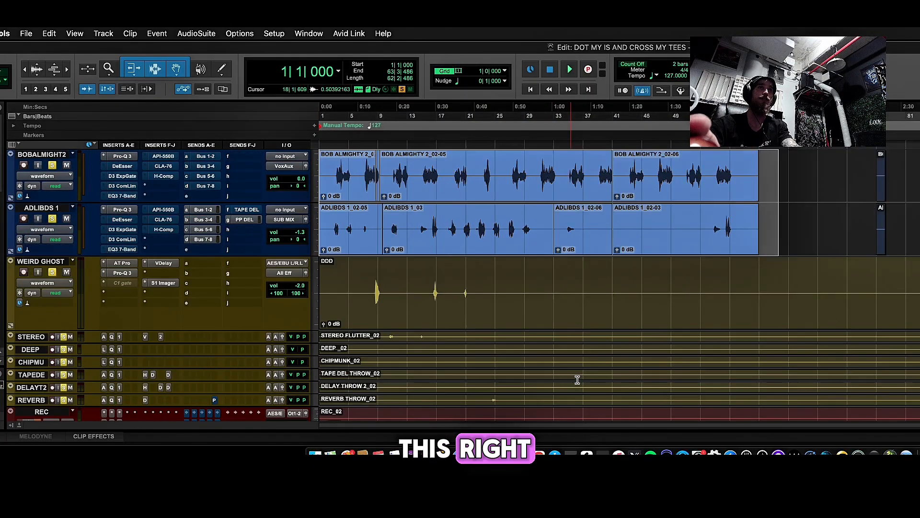
key(t)
scroll(757, 369, up, 3)
scroll(757, 369, down, 1)
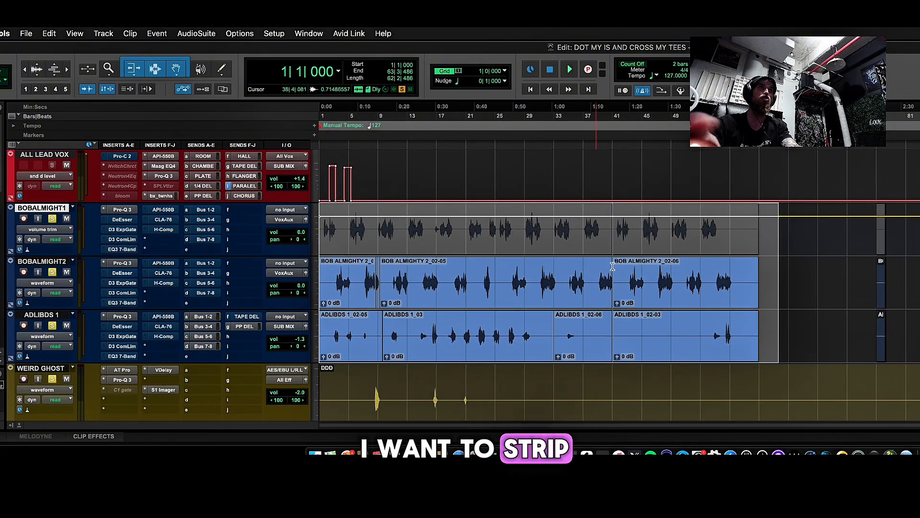
- Remove the silent parts of the selected BOBALMIGHT2 and ADLIBDS 1 clips with Strip Silence and close its window
key(super+u)
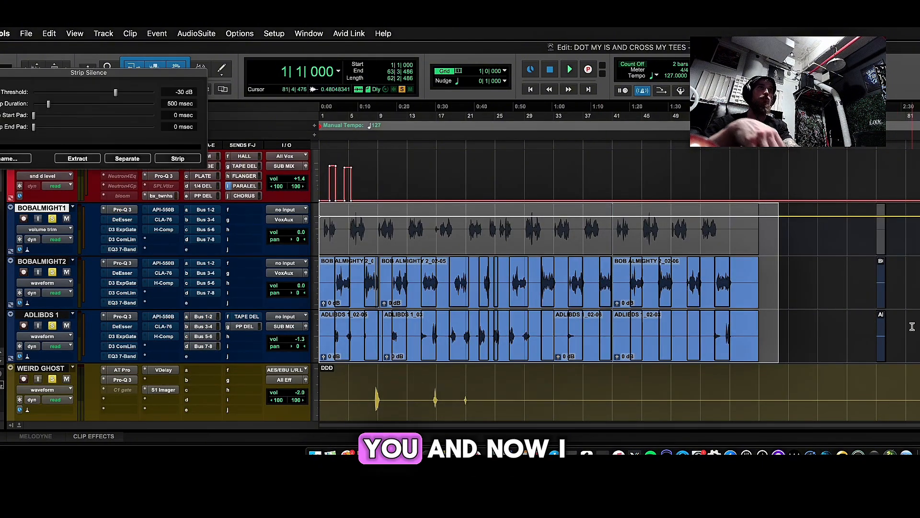
drag(139, 72, 313, 146)
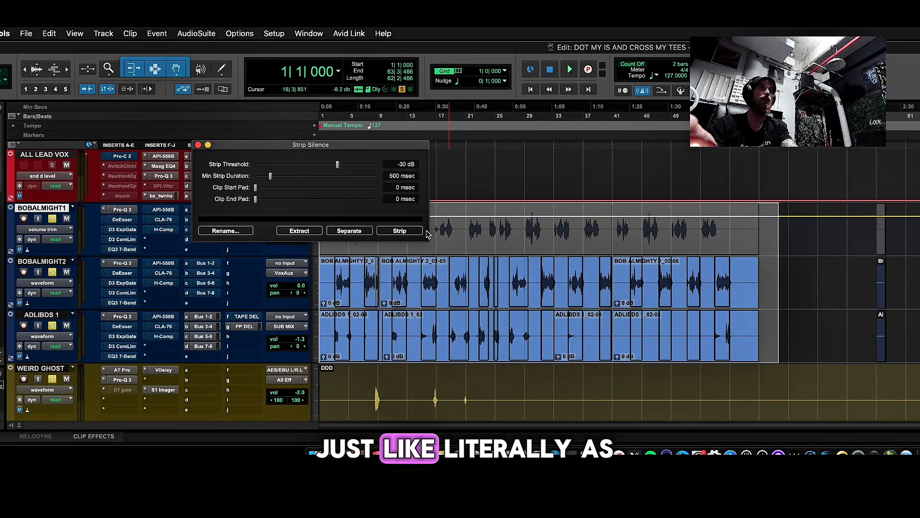
click(400, 230)
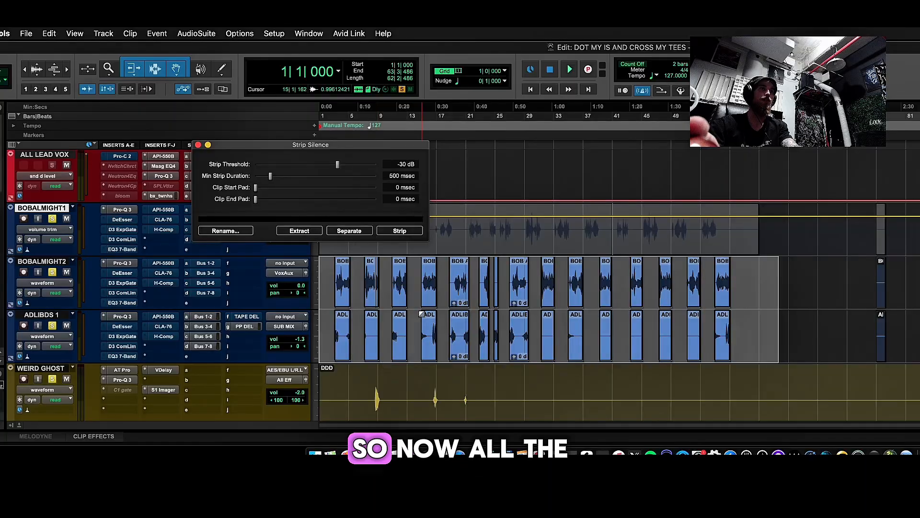
scroll(606, 273, up, 5)
scroll(606, 274, down, 8)
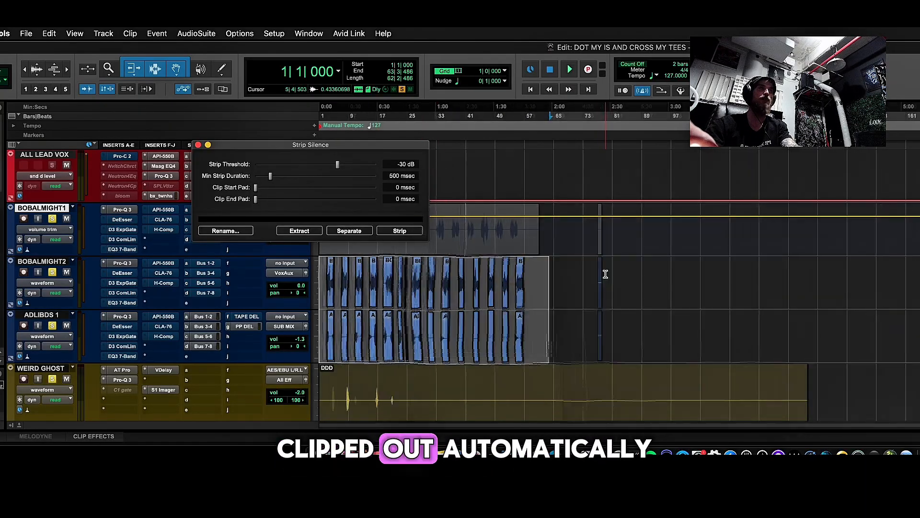
key(t)
key(r)
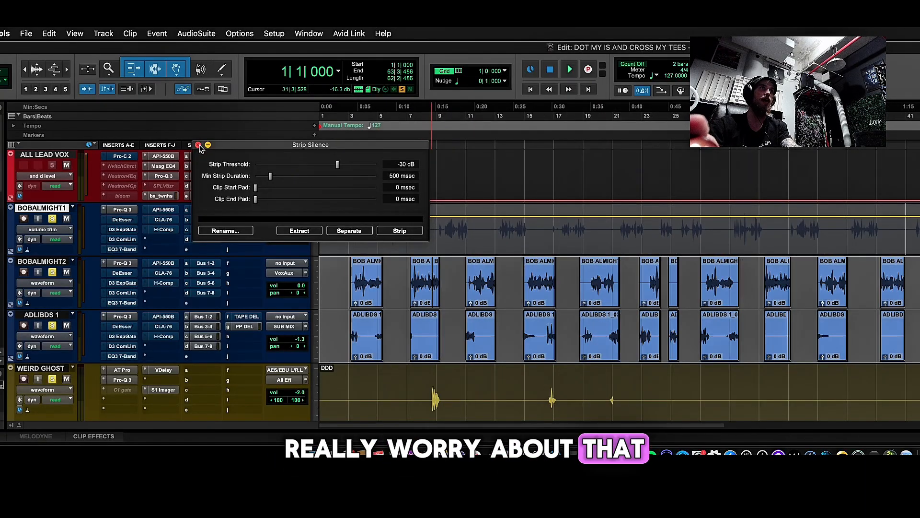
click(198, 145)
key(r)
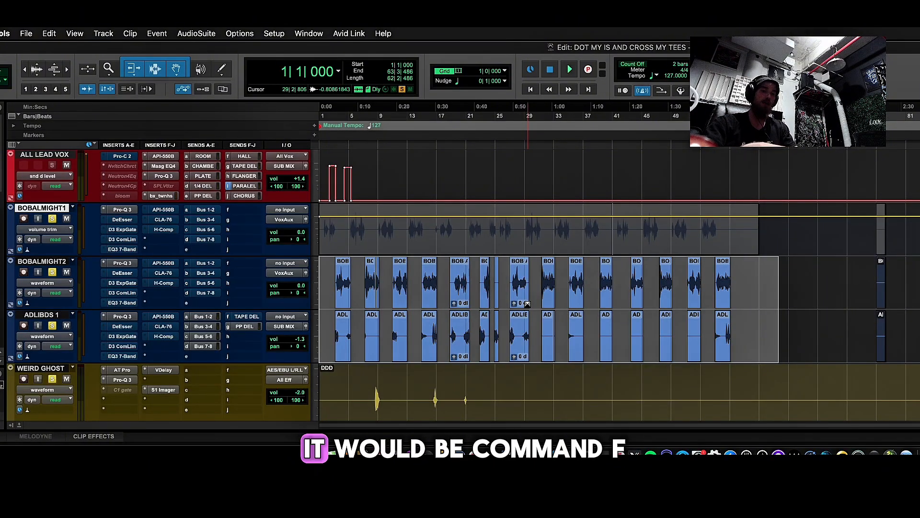
- Apply batch fades to all the stripped BOBALMIGHT2 and ADLIBDS 1 clips using the factory default settings
key(super+f)
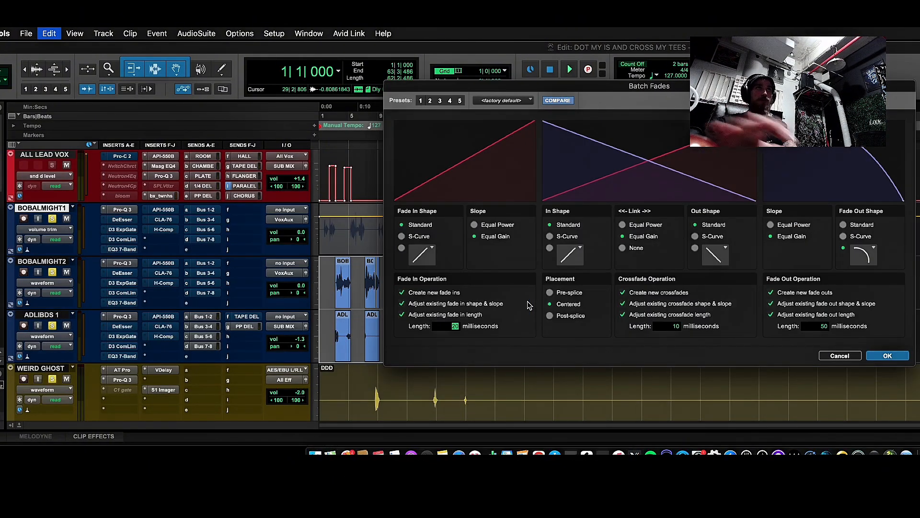
drag(645, 86, 883, 92)
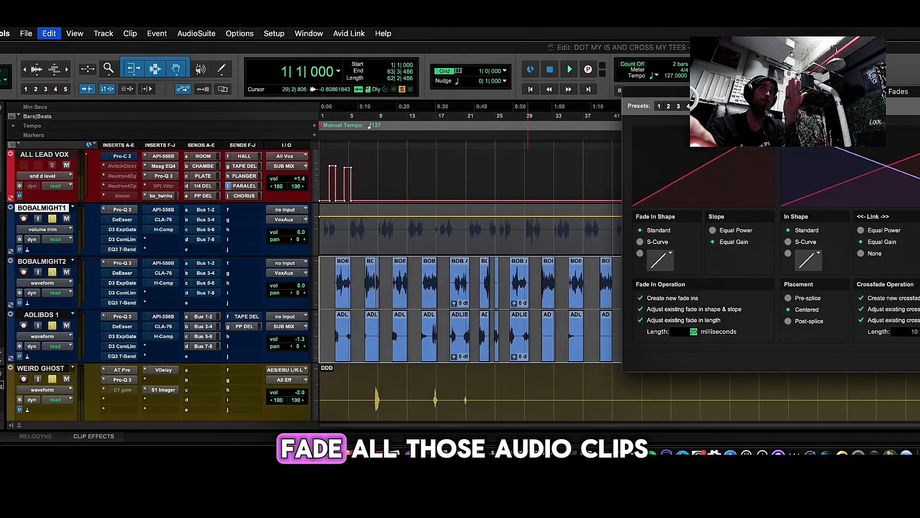
key(Return)
key(Return)
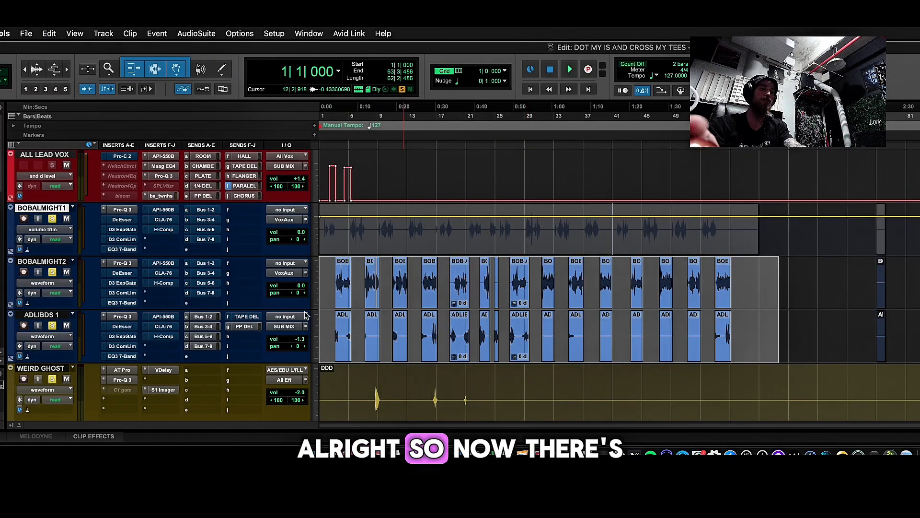
key(t)
key(t)
key(t)
key(r)
key(r)
key(r)
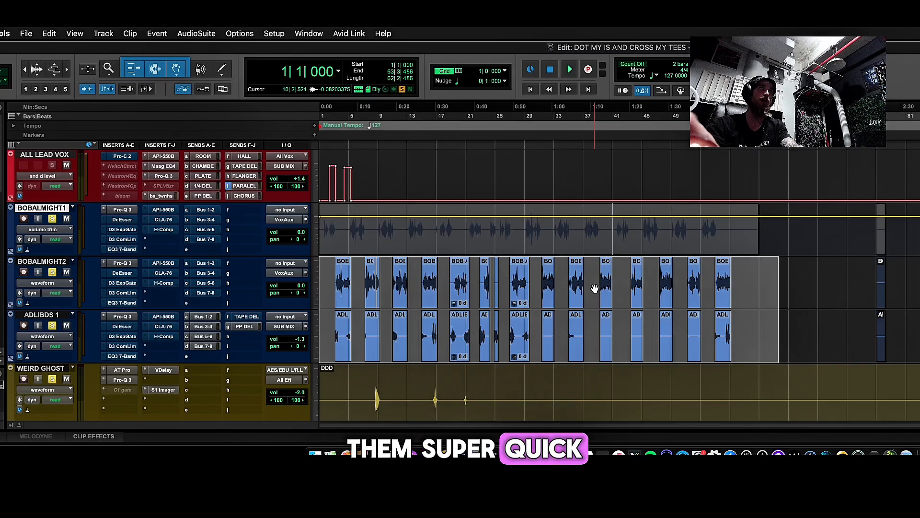
scroll(594, 287, down, 3)
scroll(593, 287, up, 5)
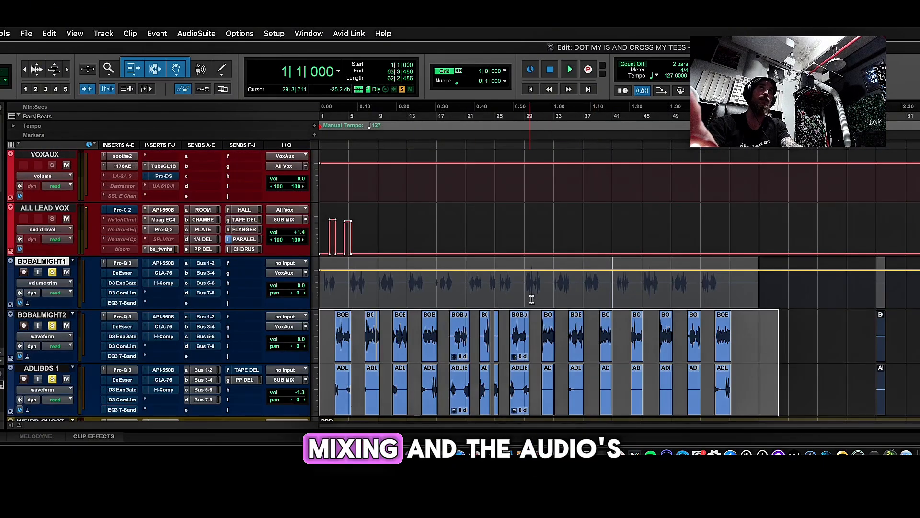
scroll(532, 299, down, 3)
key(t)
key(t)
key(t)
key(r)
key(r)
key(r)
scroll(532, 302, up, 2)
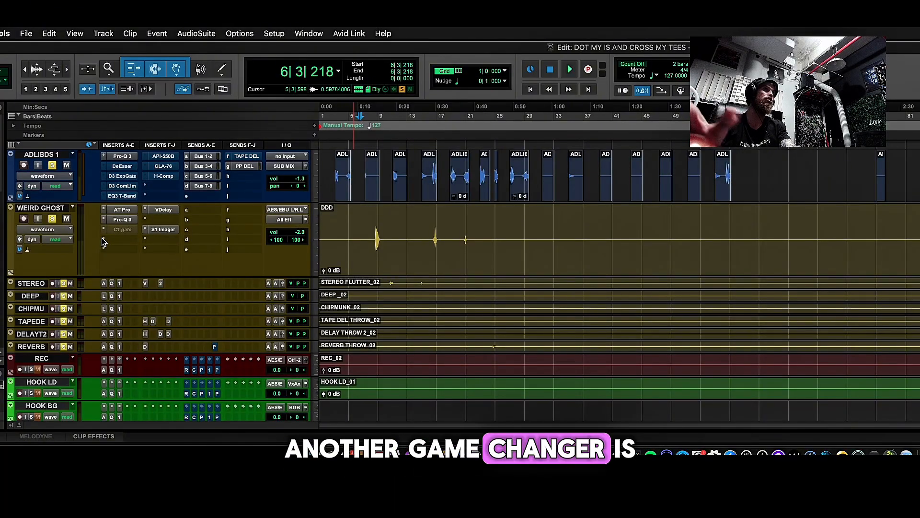
click(103, 241)
key(Escape)
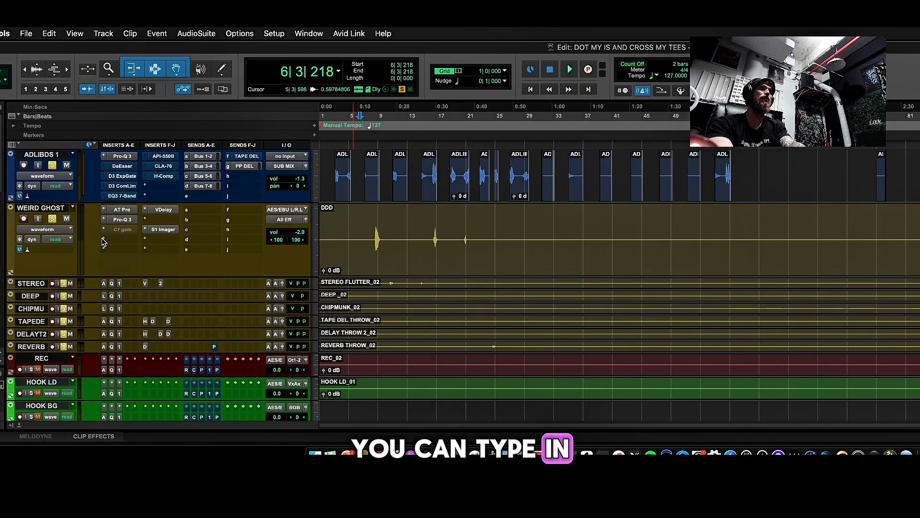
click(103, 241)
text(RTY)
key(BackSpace)
key(BackSpace)
key(BackSpace)
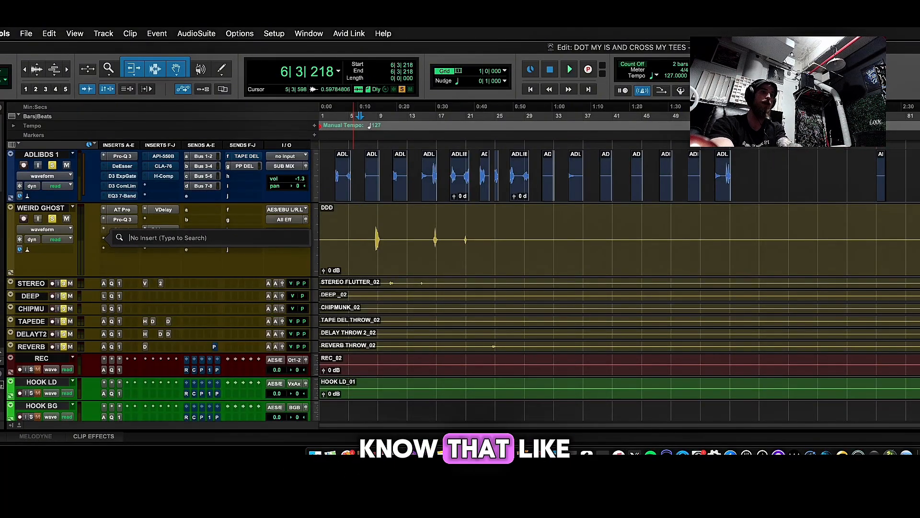
text(D)
key(BackSpace)
click(90, 237)
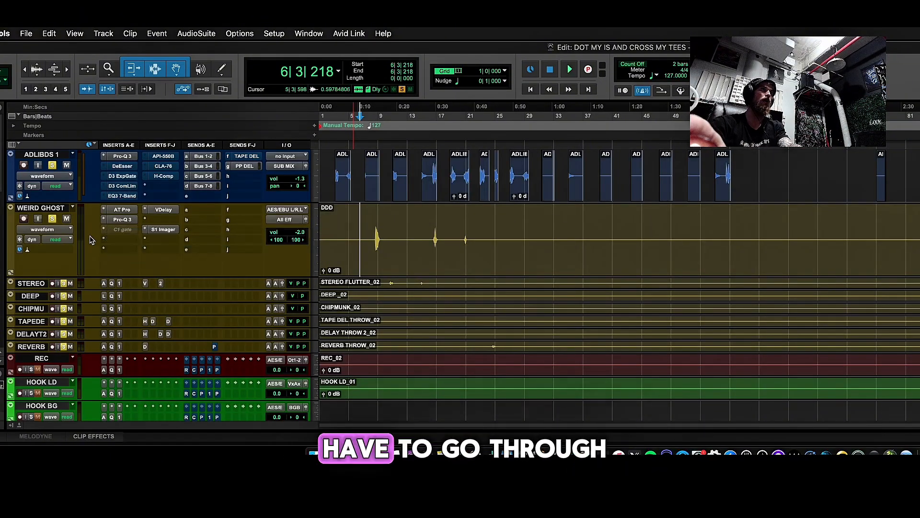
- Search for plug-ins starting with D from an empty insert slot on the WEIRD GHOST track and dismiss the search
click(106, 250)
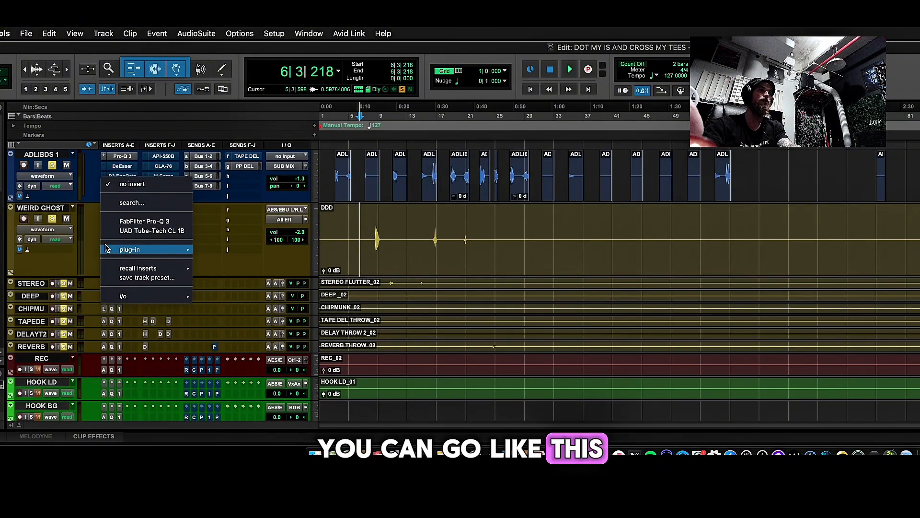
key(Escape)
click(106, 248)
text(D)
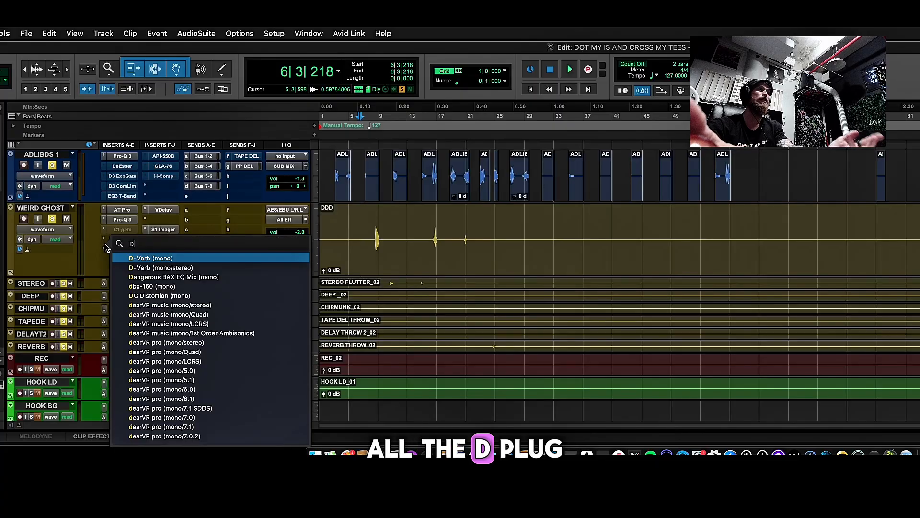
key(Escape)
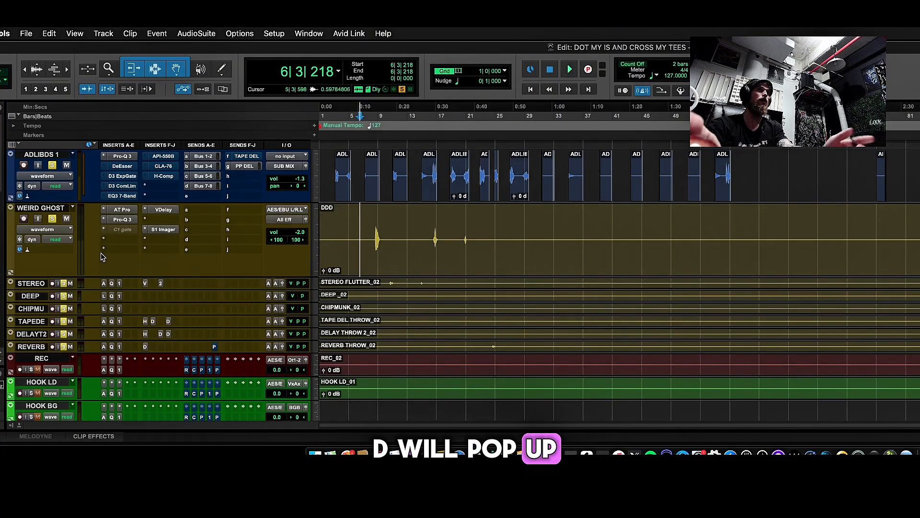
- Review the default EQ and dynamics plug-ins in WEIRD GHOST's insert menus and in the Mixing preferences
click(105, 237)
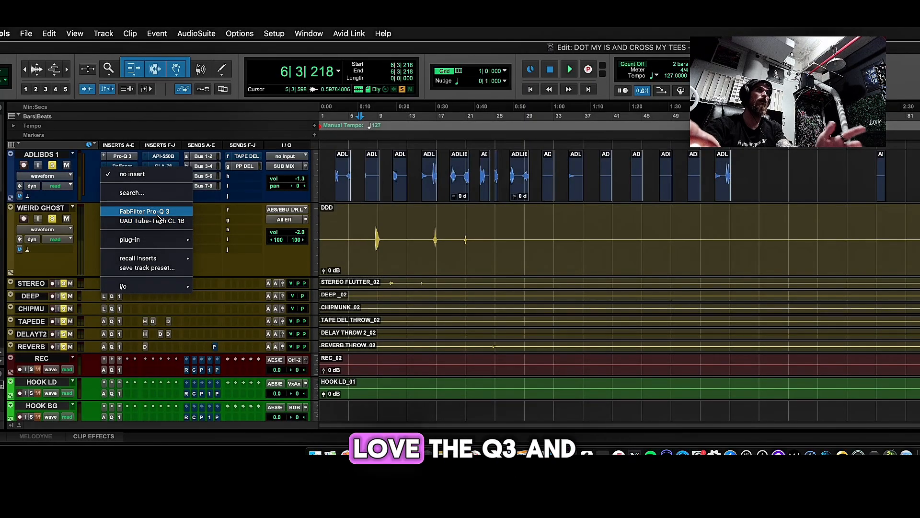
click(61, 267)
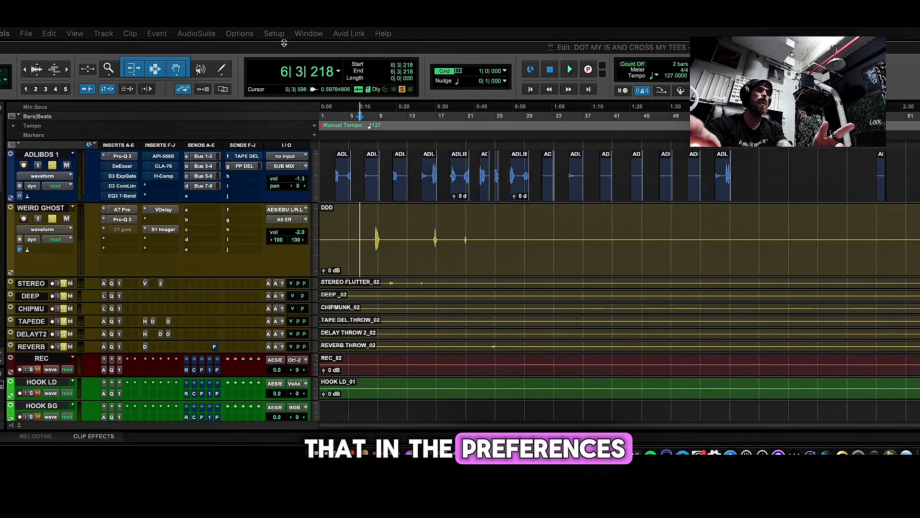
click(273, 34)
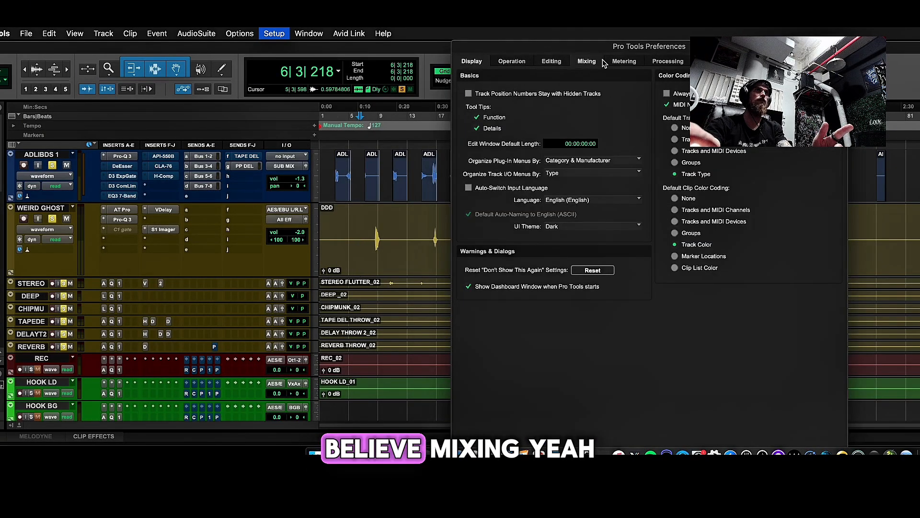
click(599, 61)
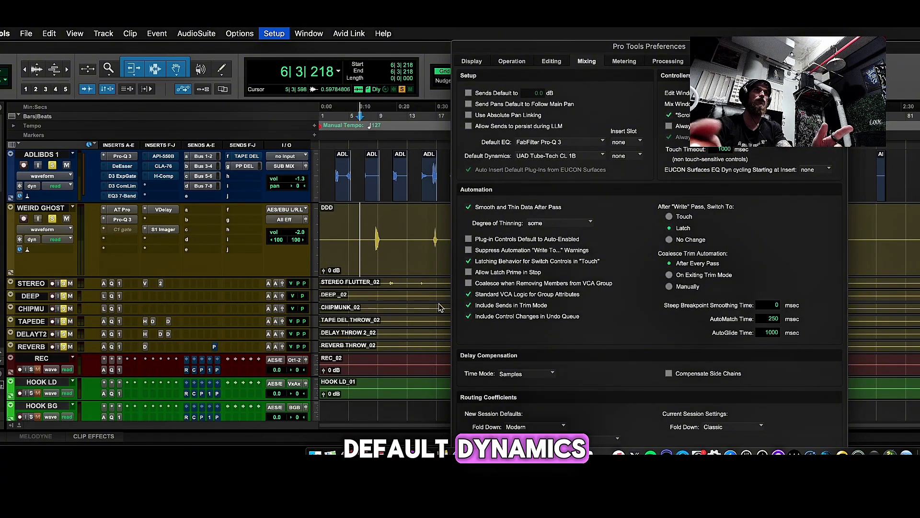
key(Return)
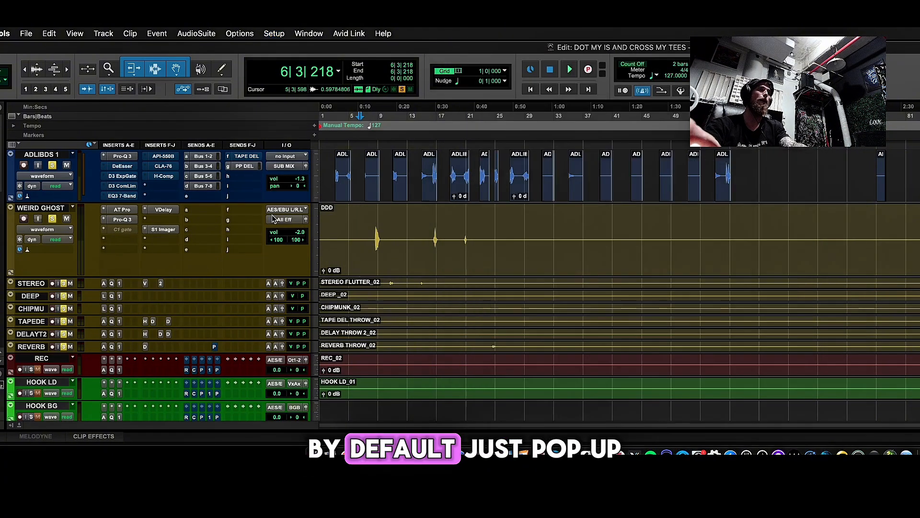
click(158, 219)
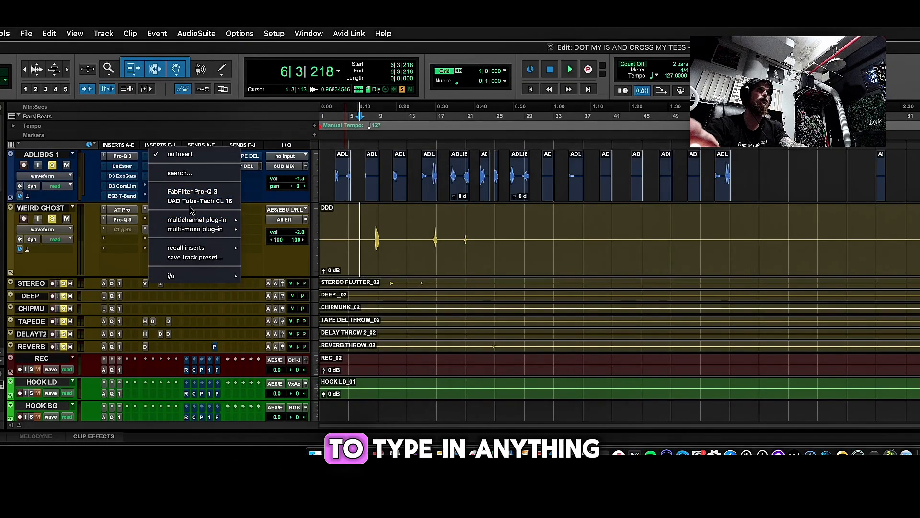
click(367, 227)
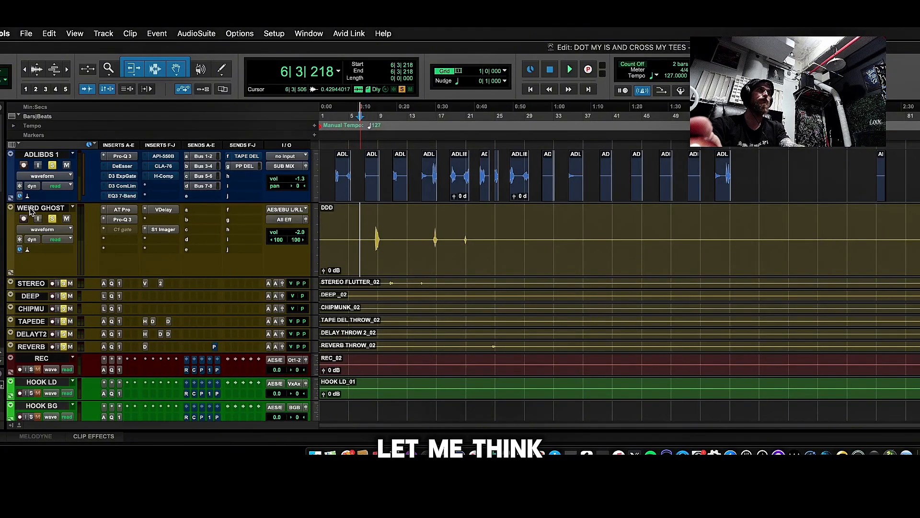
- Select the WEIRD GHOST track, place the cursor at about bar 15 beat 2, and activate the Scrubber tool
click(34, 209)
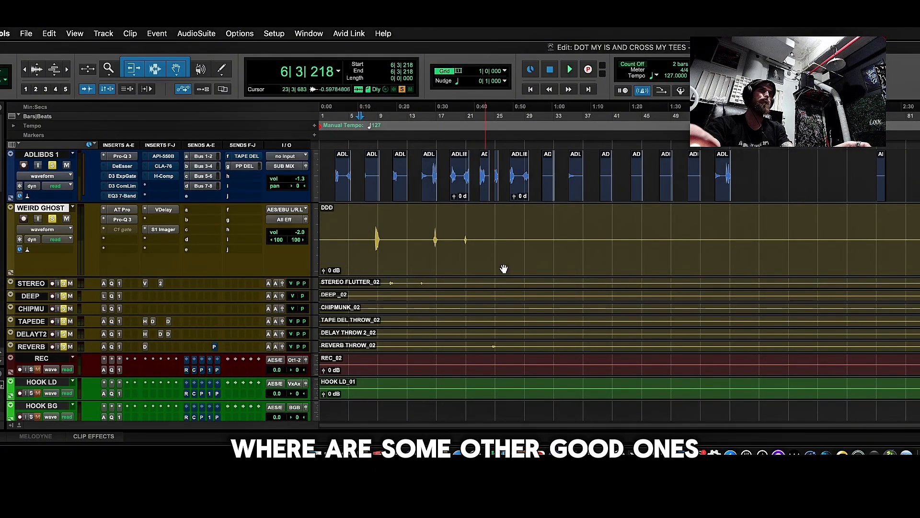
click(424, 224)
key(F9)
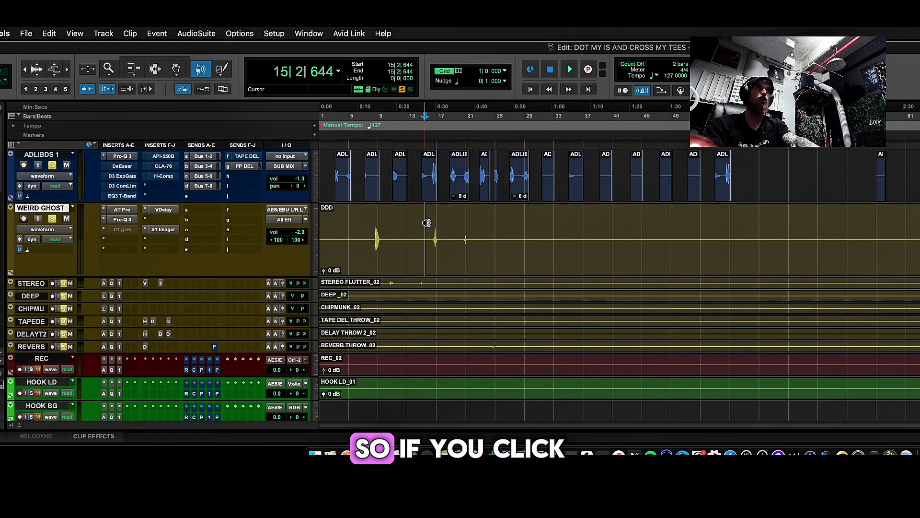
- Toggle the zoom around the cursor position in bar 15 and play the session briefly from there
key(e)
key(space)
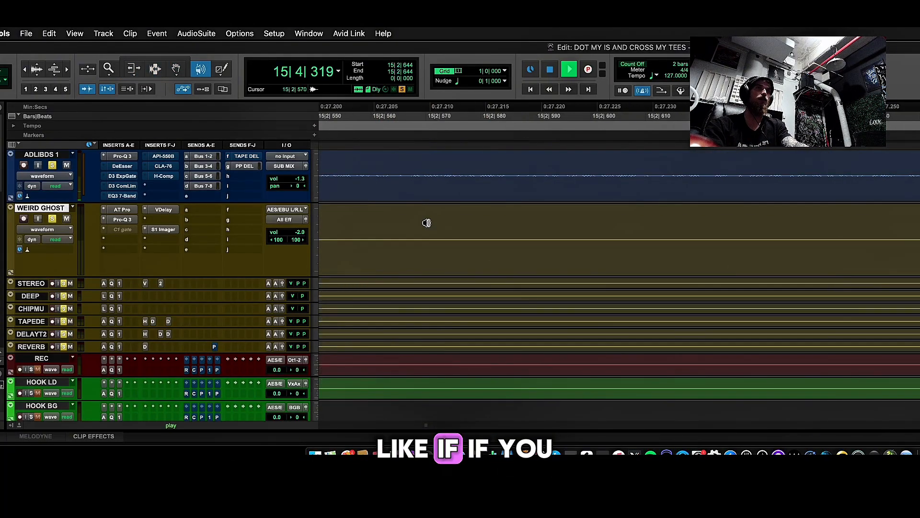
key(space)
key(e)
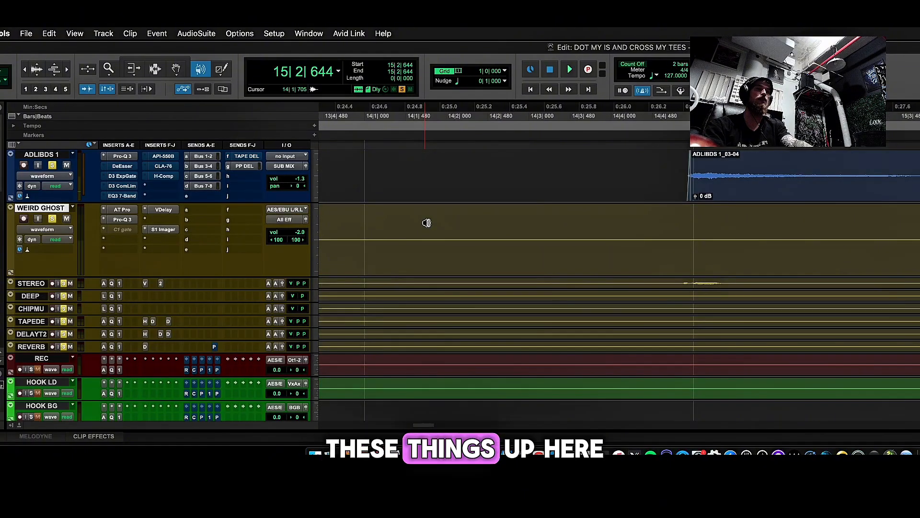
key(r)
key(r)
- Switch the edit mode to Spot, activate the Zoomer tool, and change the edit mode to Grid
key(F3)
key(e)
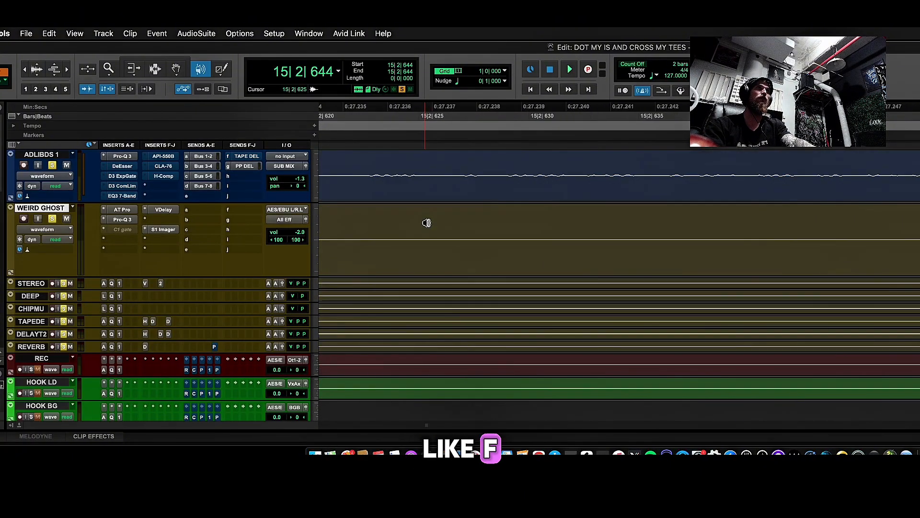
key(F5)
key(F4)
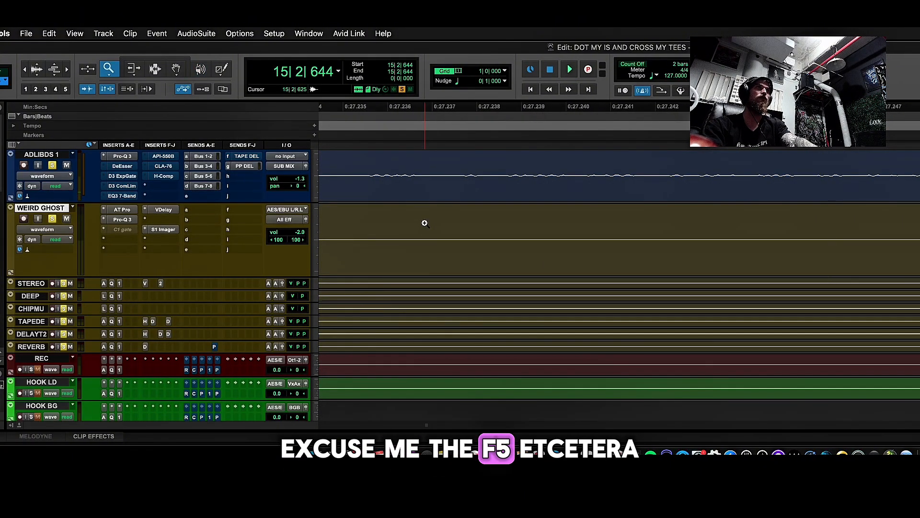
- Cycle repeatedly through the Zoomer, Trim, Selector and Grabber edit tools and finish on the Scrubber tool
key(F6)
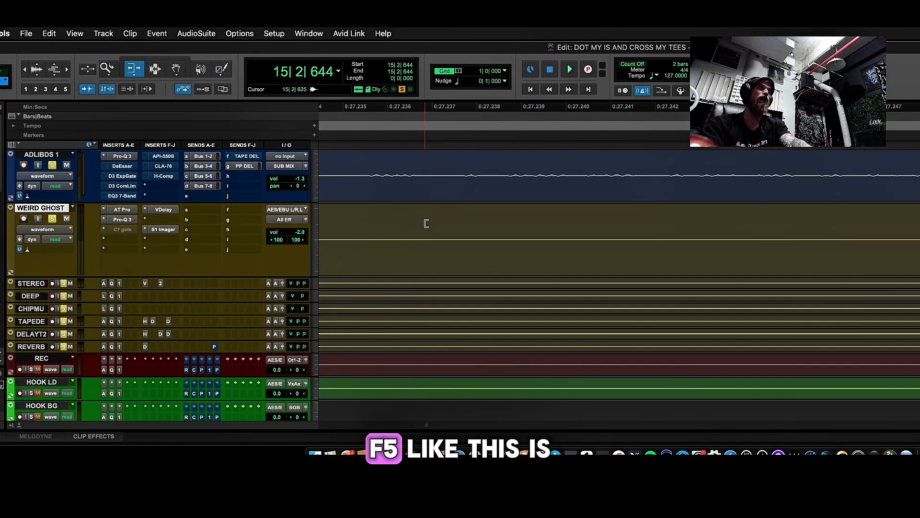
key(F7)
key(F8)
key(F7)
key(F6)
key(F5)
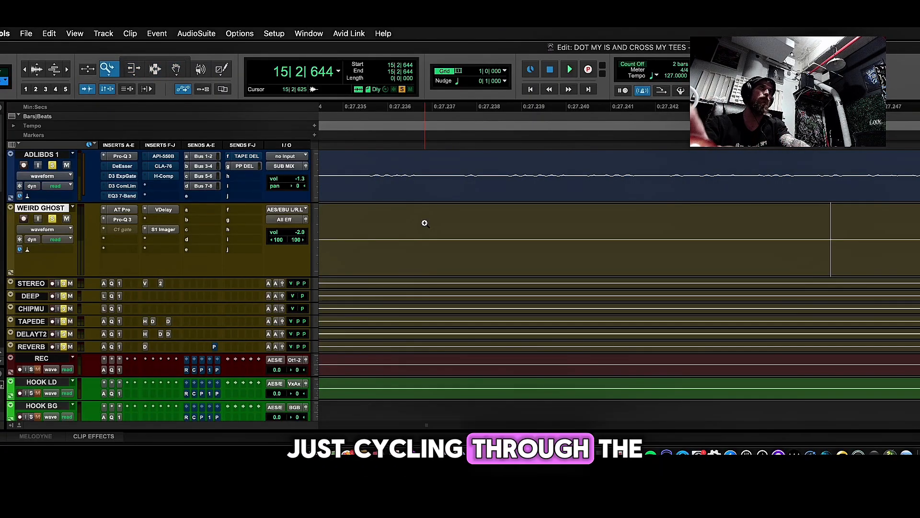
key(F6)
key(F7)
key(F8)
key(F7)
key(F6)
key(F5)
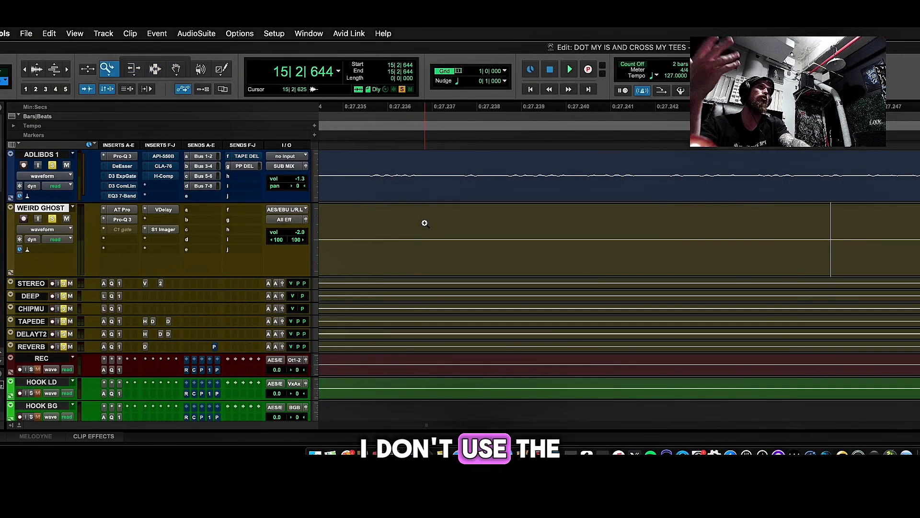
key(F6)
key(F7)
key(F8)
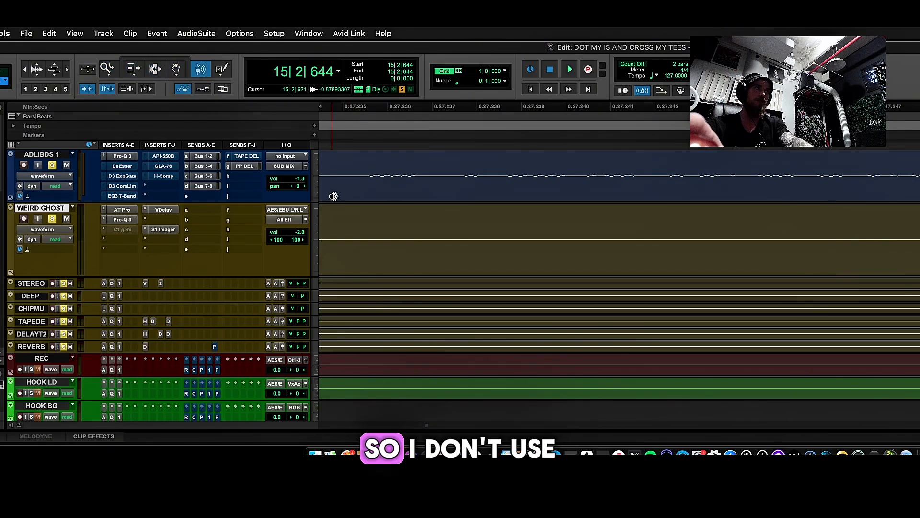
key(F7)
key(F6)
key(F7)
key(F6)
key(F5)
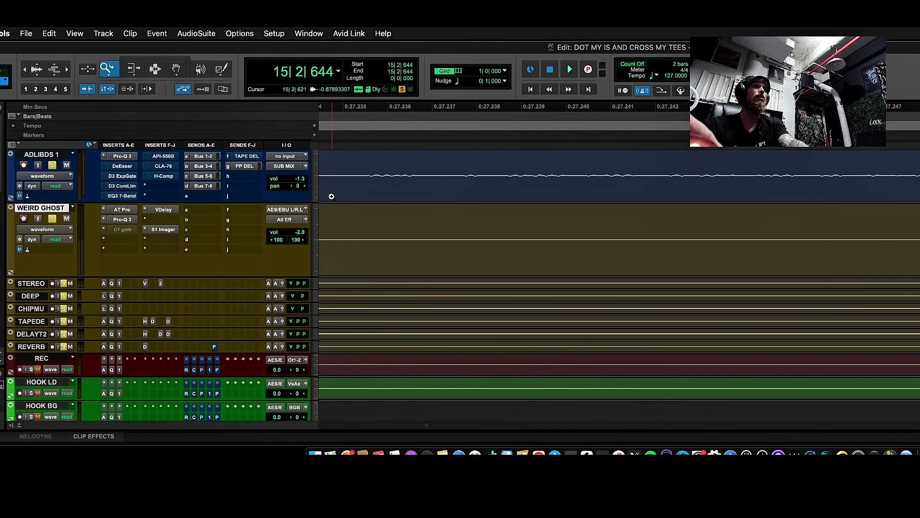
key(F6)
key(F7)
key(F8)
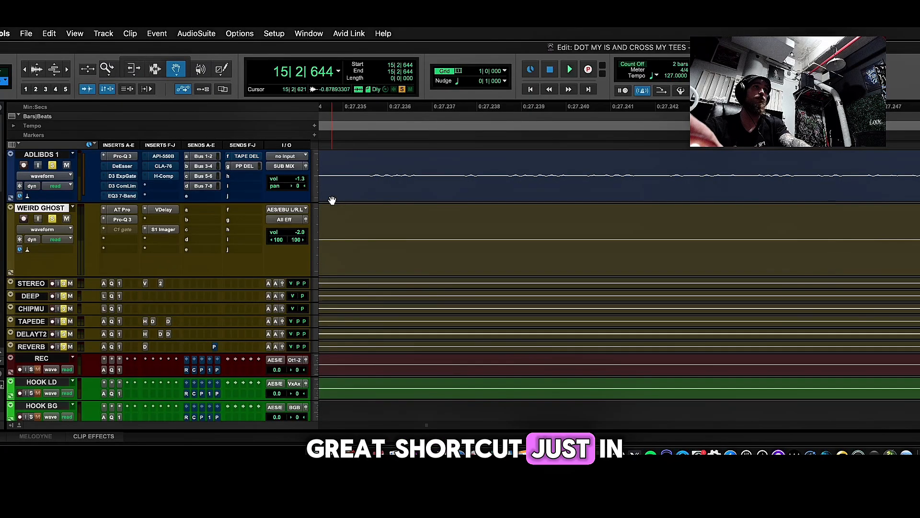
key(F7)
key(F6)
key(F7)
key(F6)
key(F9)
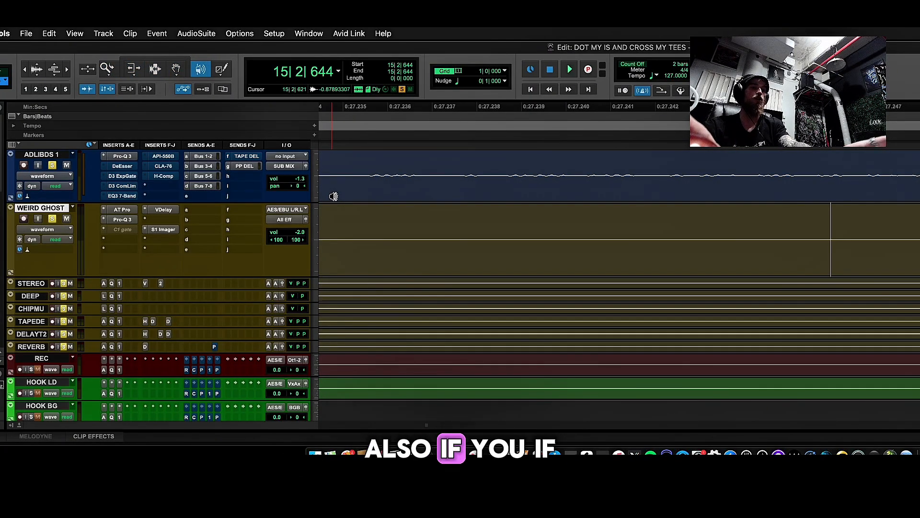
- Switch the edit mode to Spot and zoom the timeline out around bar 15
key(F3)
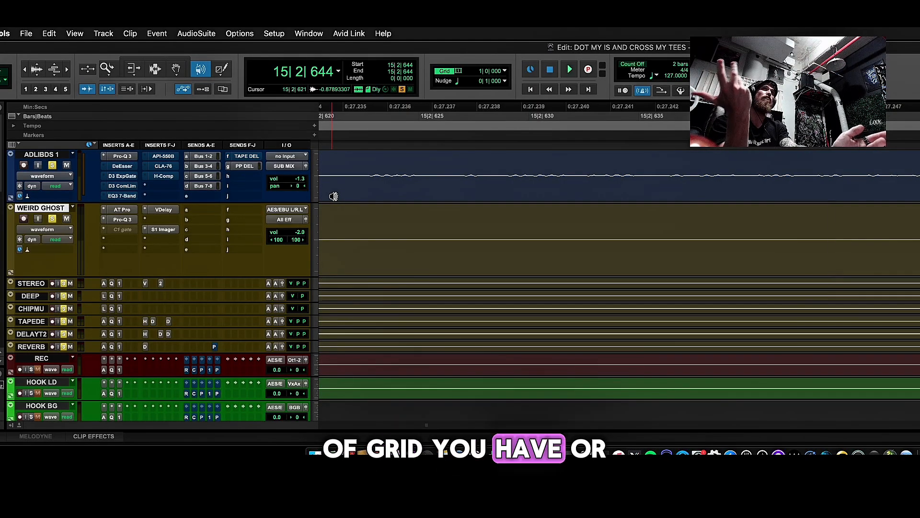
key(r)
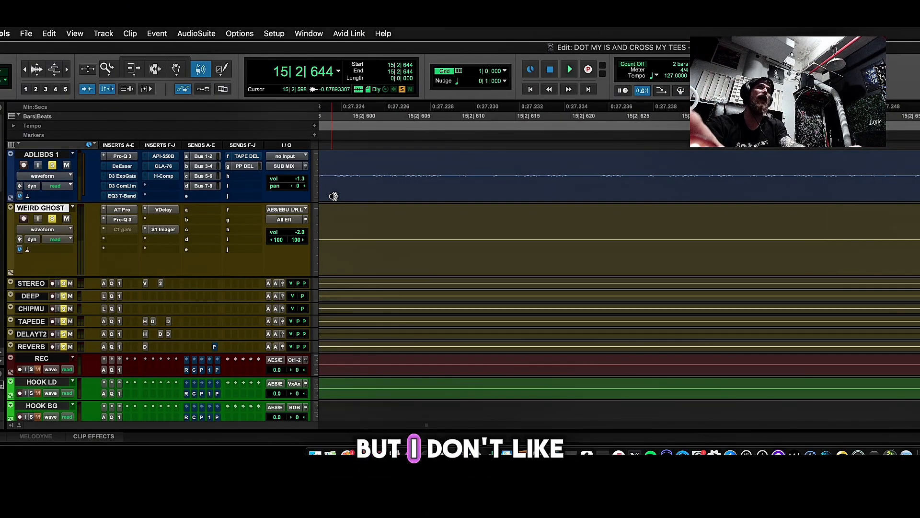
key(r)
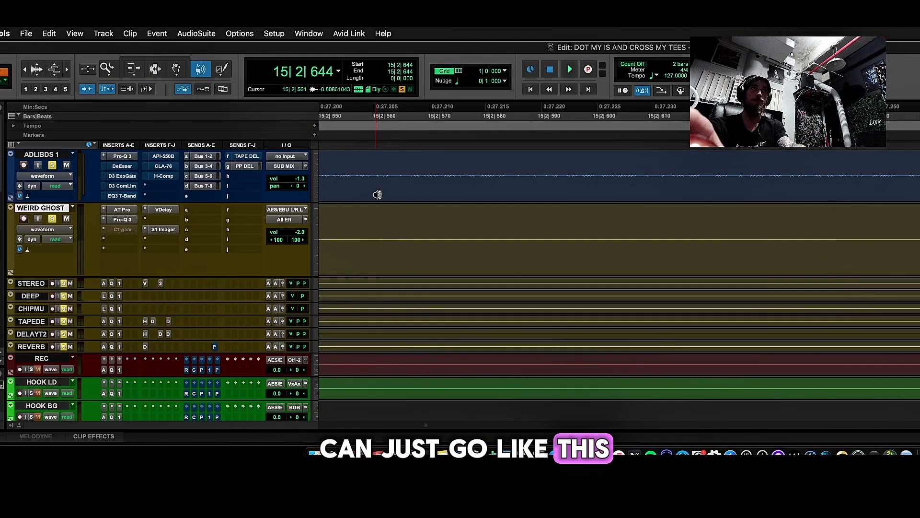
- Move the Edit window to expose its edit mode controls and track list, and expand it to full size
drag(331, 49, 463, 53)
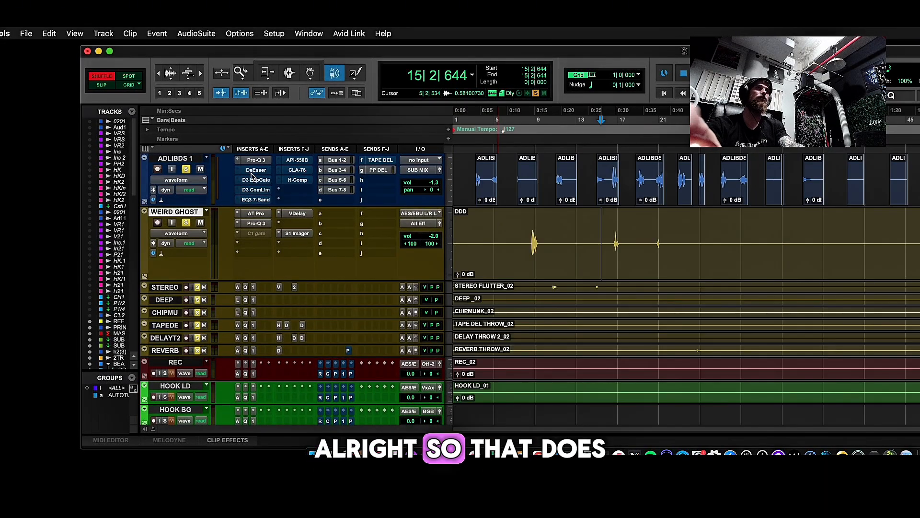
click(110, 51)
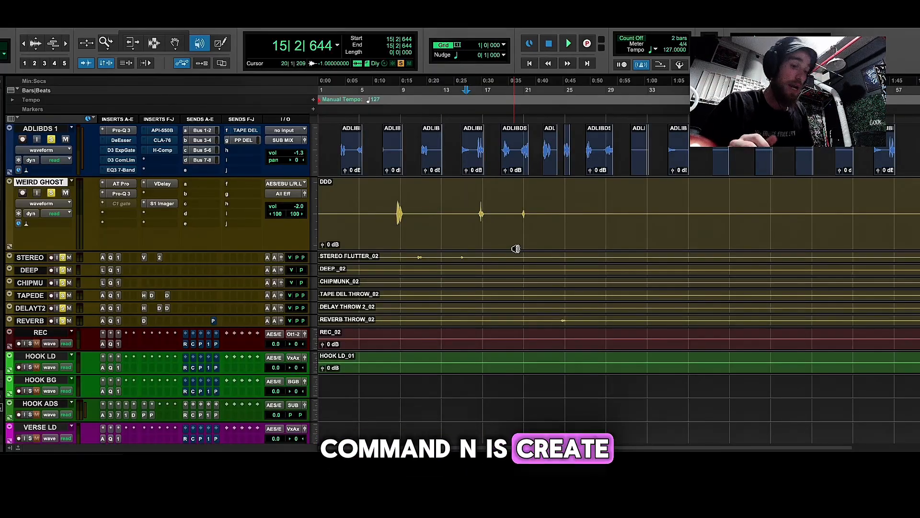
- Open the Dashboard for creating a new session and cancel it without creating one
key(super+n)
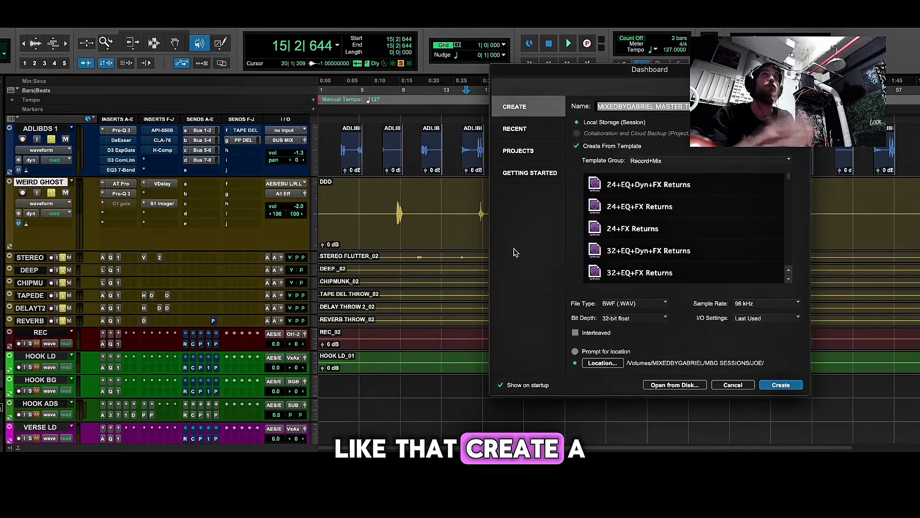
click(733, 385)
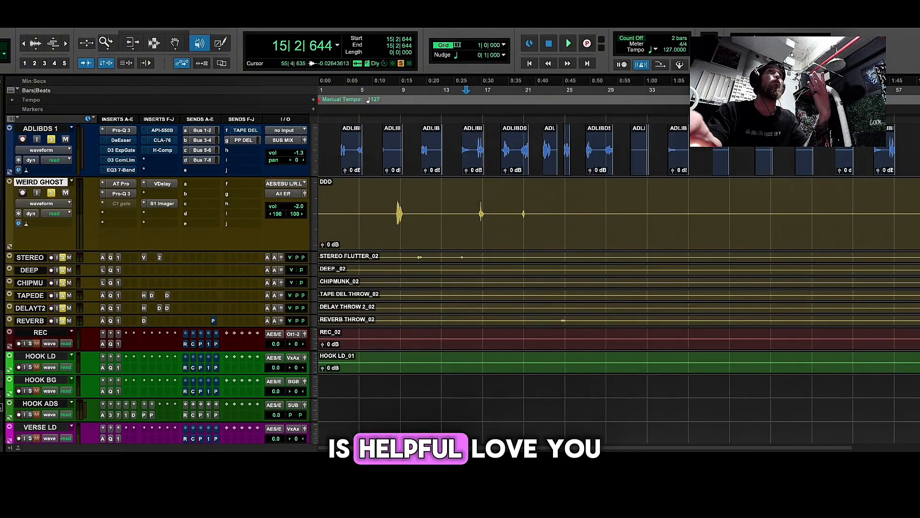